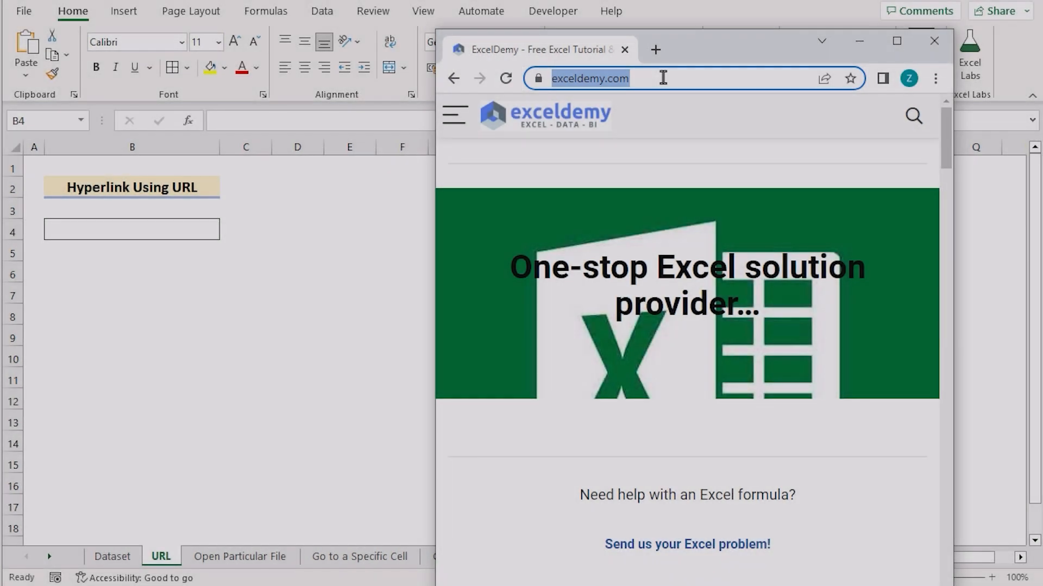
# Step: Copy the exceldemy.com address from the browser and paste it into cell B4 of the URL sheet as a hyperlink
pyautogui.hotkey('ctrl', 'c')
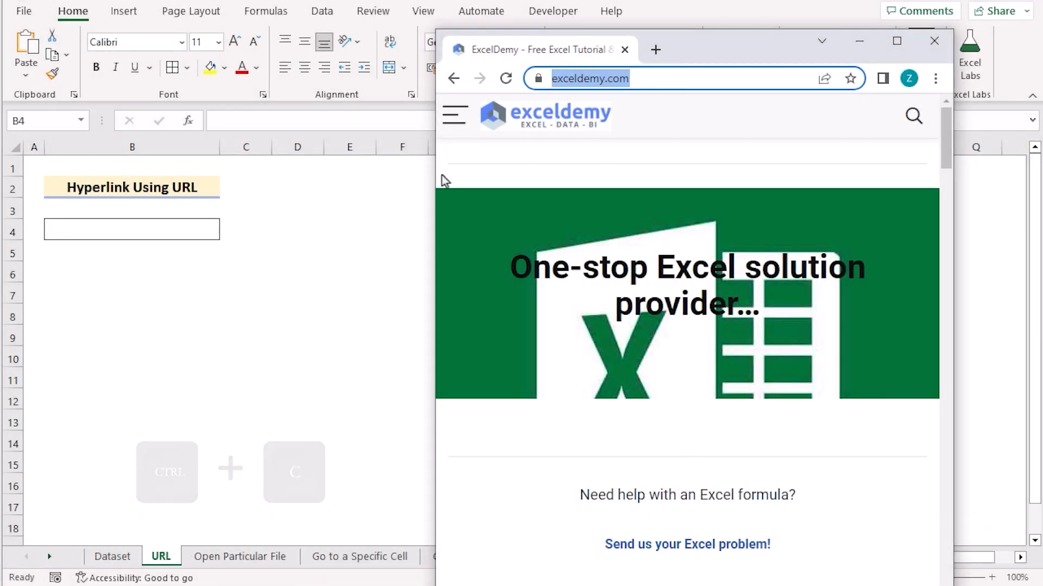
pyautogui.click(360, 213)
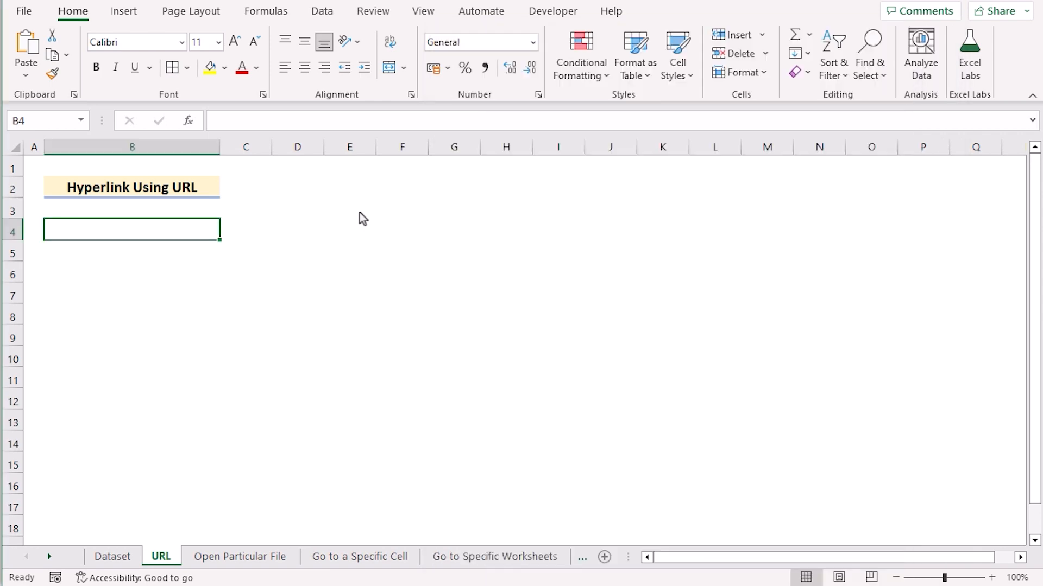
pyautogui.doubleClick(162, 229)
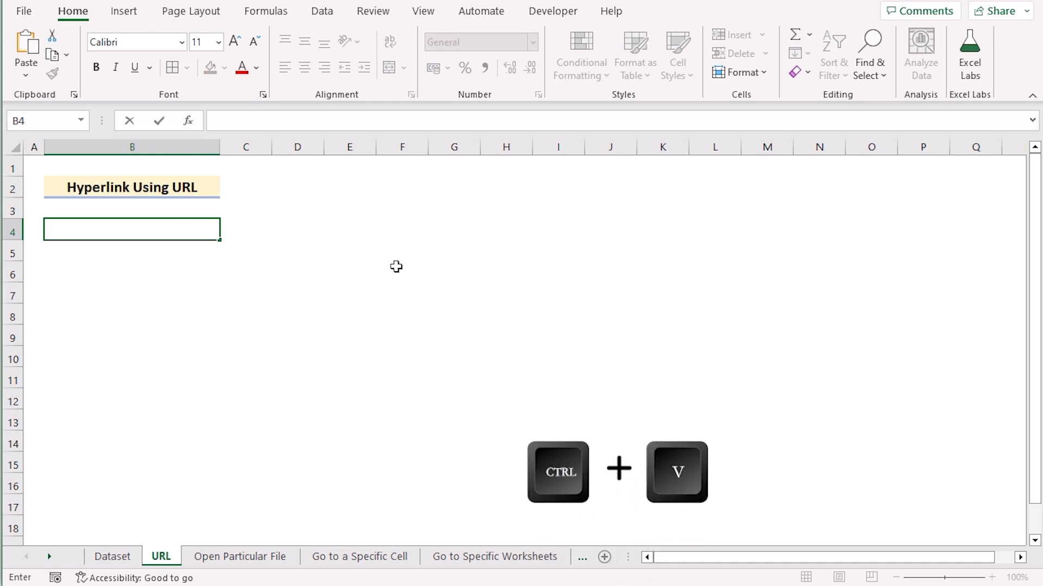
pyautogui.hotkey('ctrl', 'v')
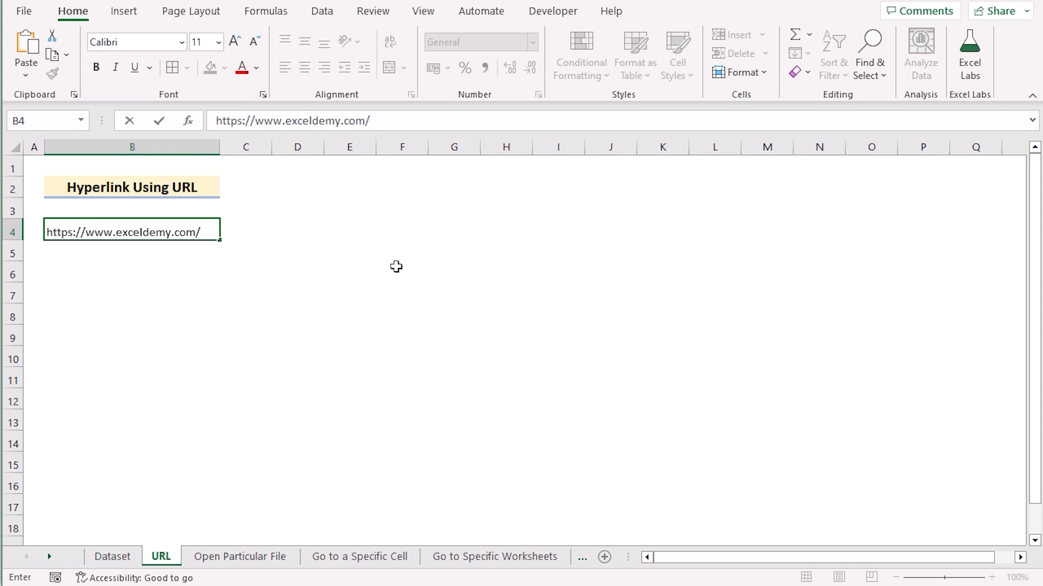
pyautogui.press('Return')
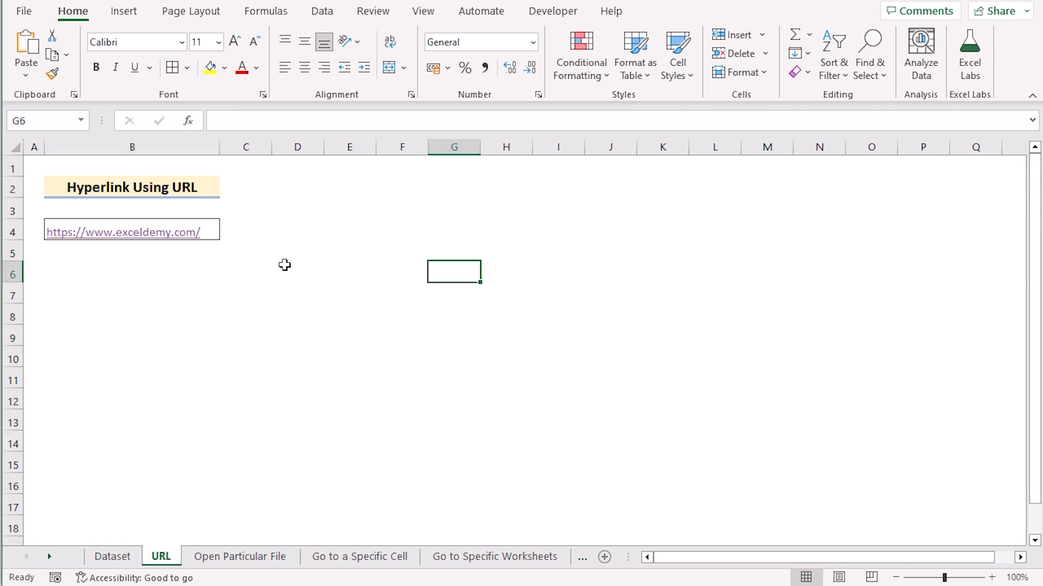
# Step: Follow the web address hyperlink in cell B4 to test it
pyautogui.click(240, 257)
pyautogui.click(210, 231)
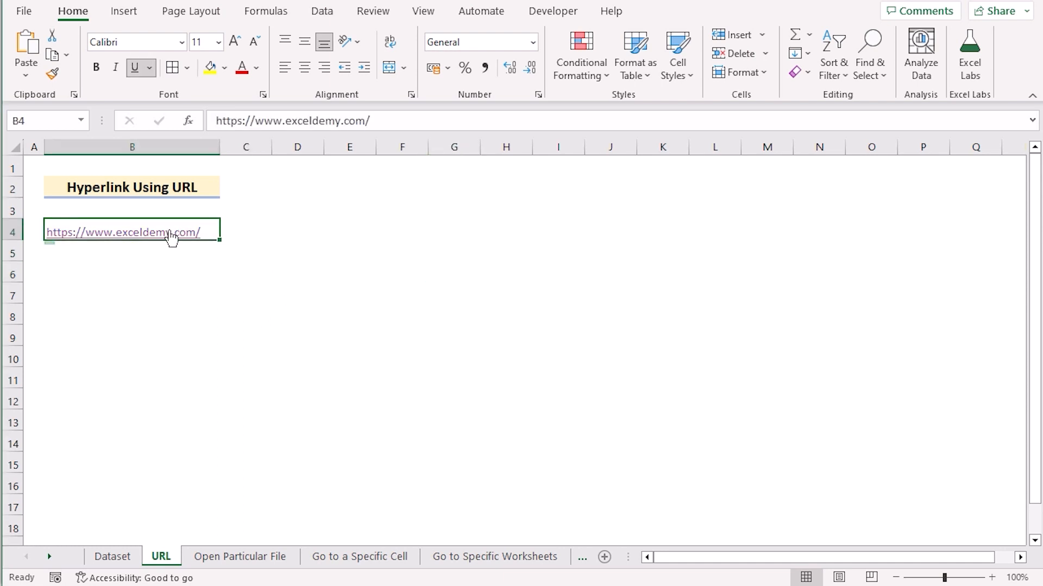
pyautogui.click(155, 239)
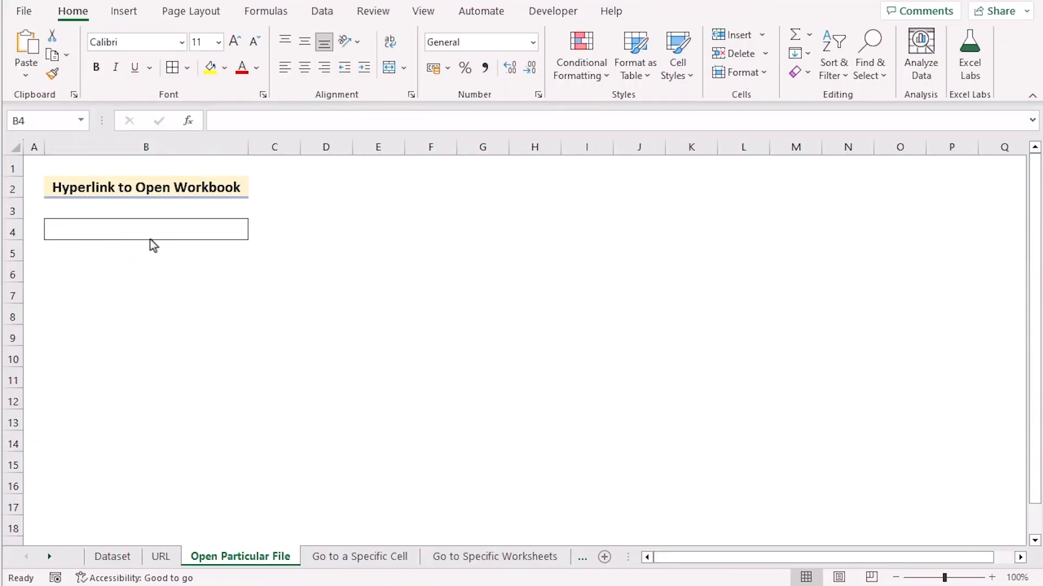
# Step: Insert a hyperlink in cell B4 of the Open Particular File sheet to the existing file Create-a-Formula-in-Excel-to-Subtract.xlsx in the current folder
pyautogui.click(149, 238)
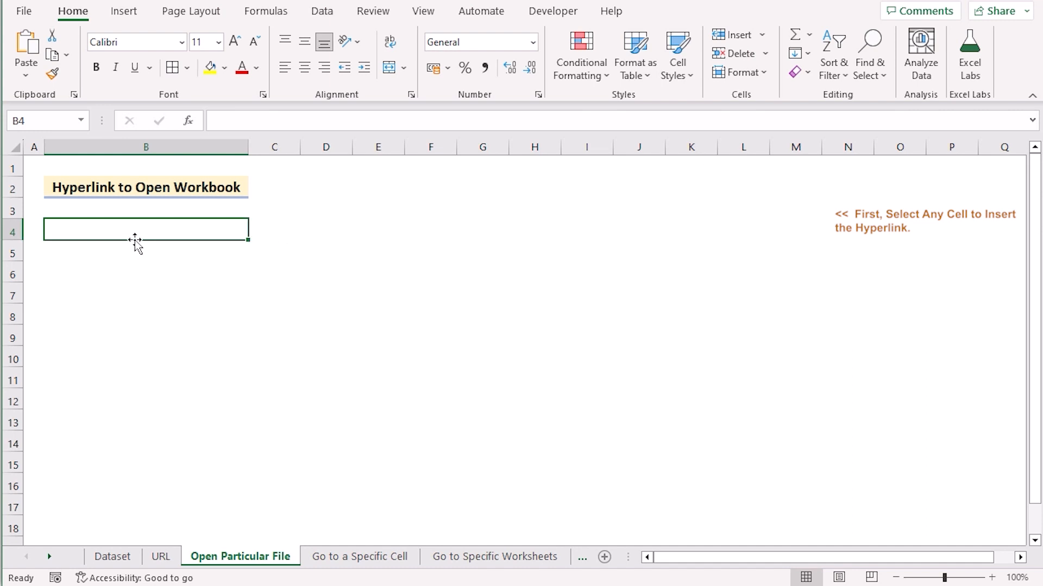
pyautogui.click(129, 13)
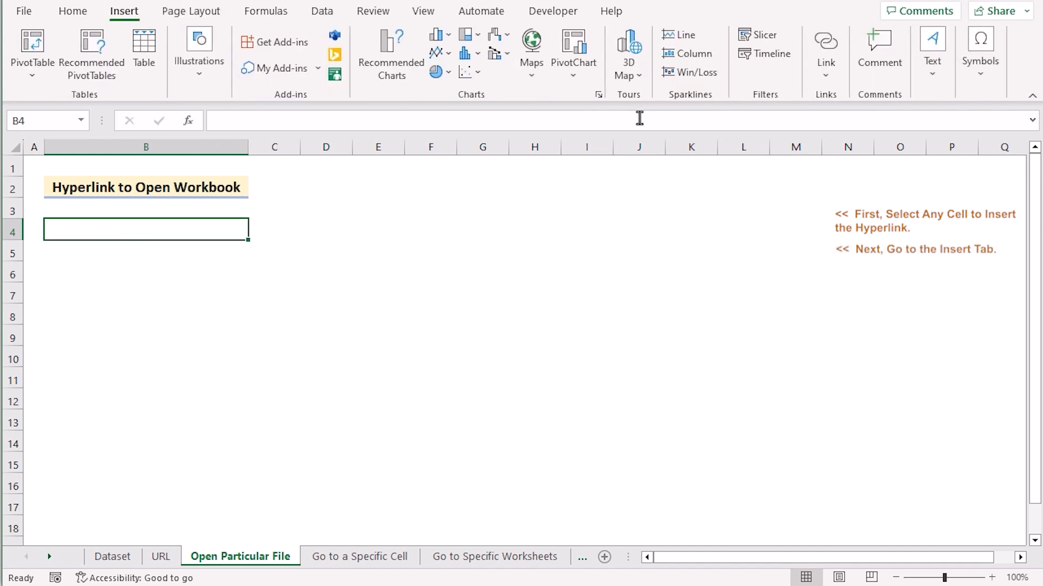
pyautogui.click(826, 46)
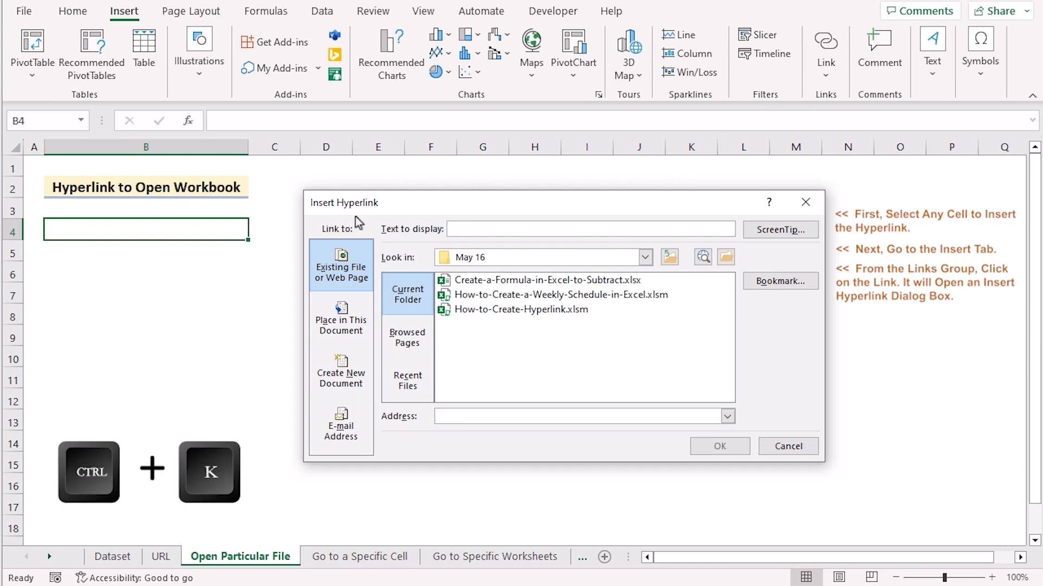
pyautogui.click(370, 267)
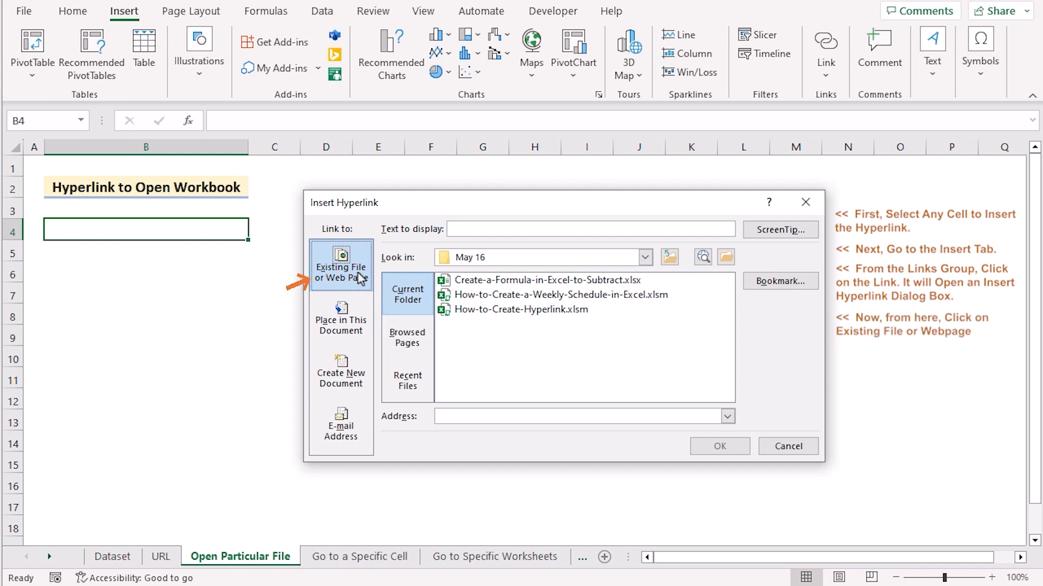
pyautogui.click(424, 309)
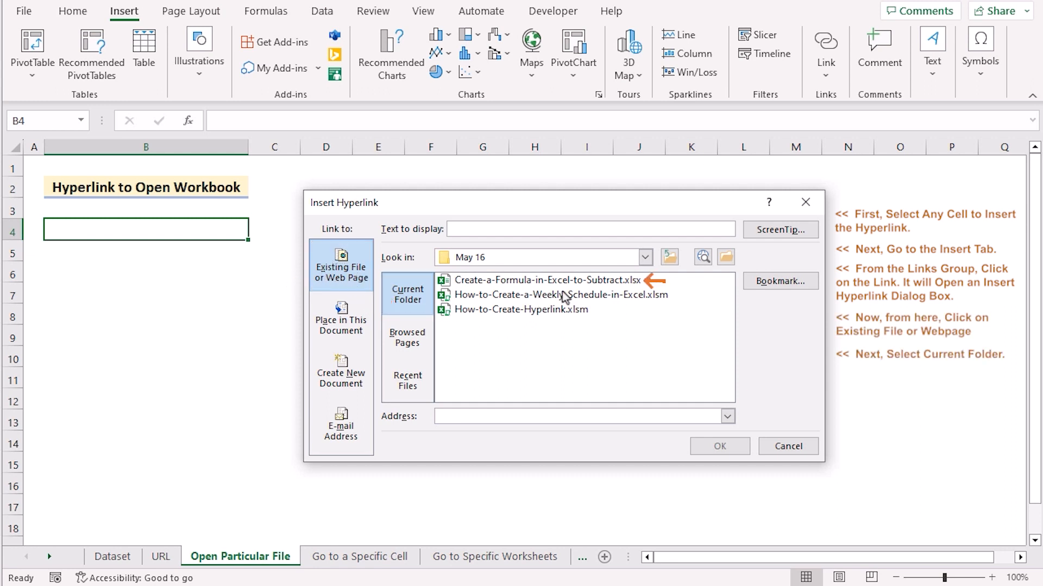
pyautogui.click(597, 280)
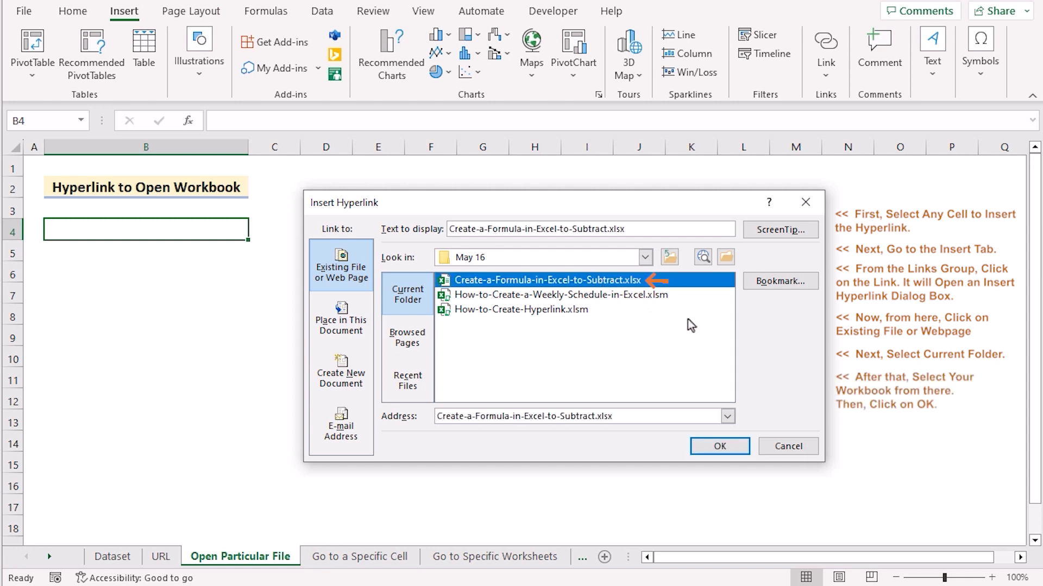
pyautogui.click(735, 448)
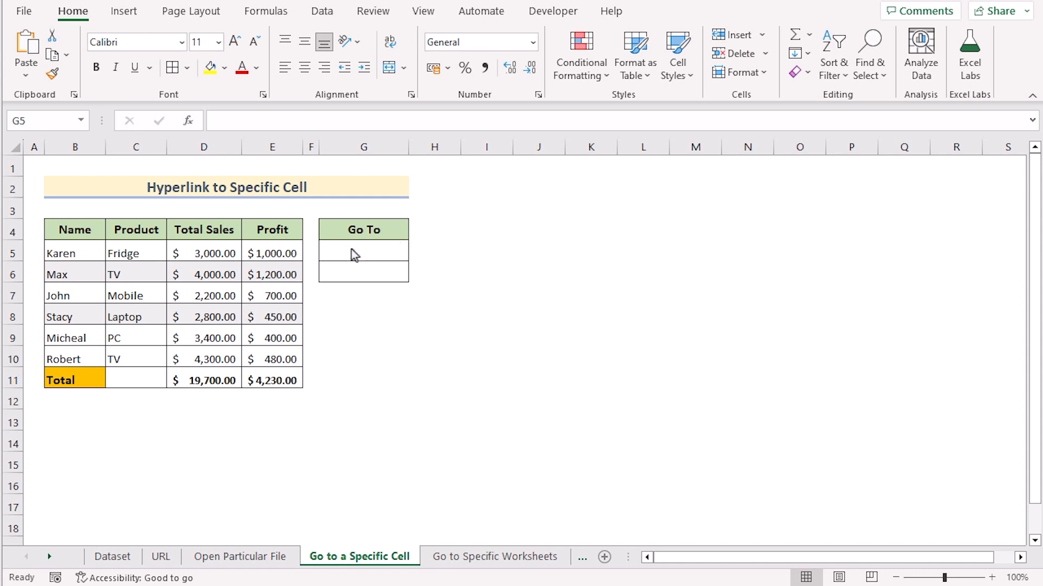
# Step: Insert a hyperlink in cell G5 of the Go to a Specific Cell sheet to cell D11, with the display text Total Sales
pyautogui.click(191, 380)
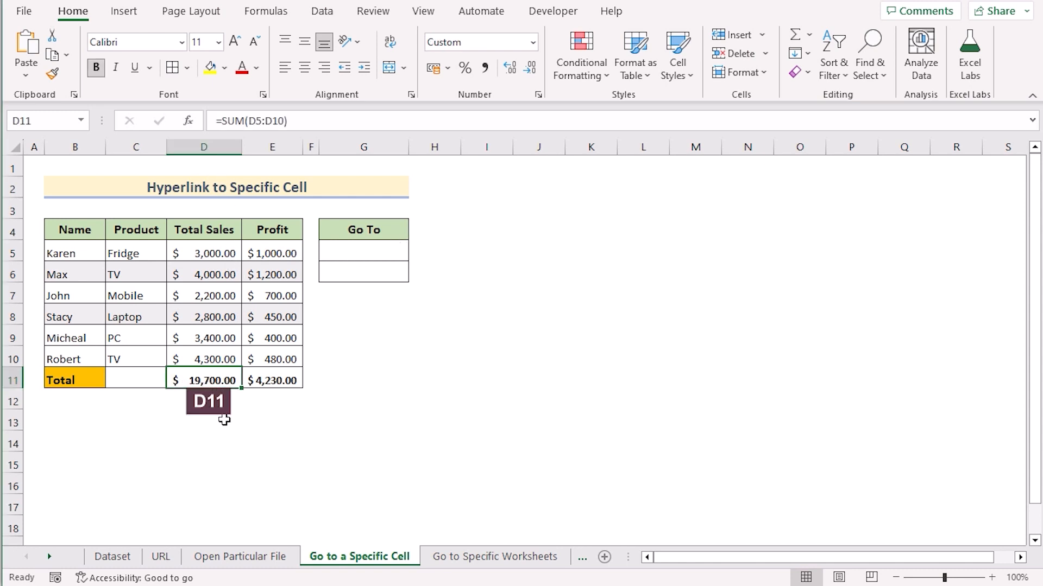
pyautogui.click(295, 383)
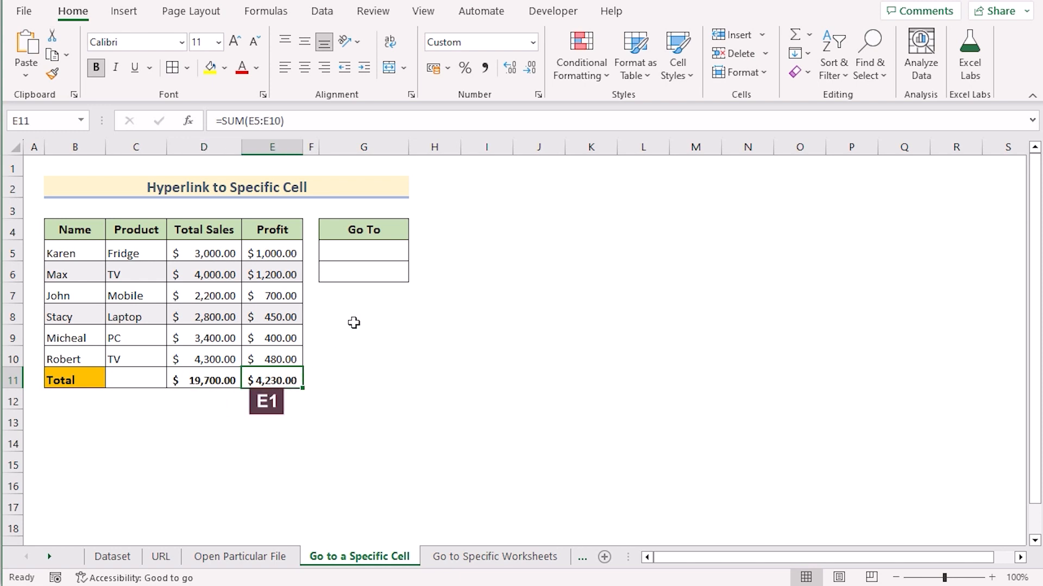
pyautogui.click(372, 253)
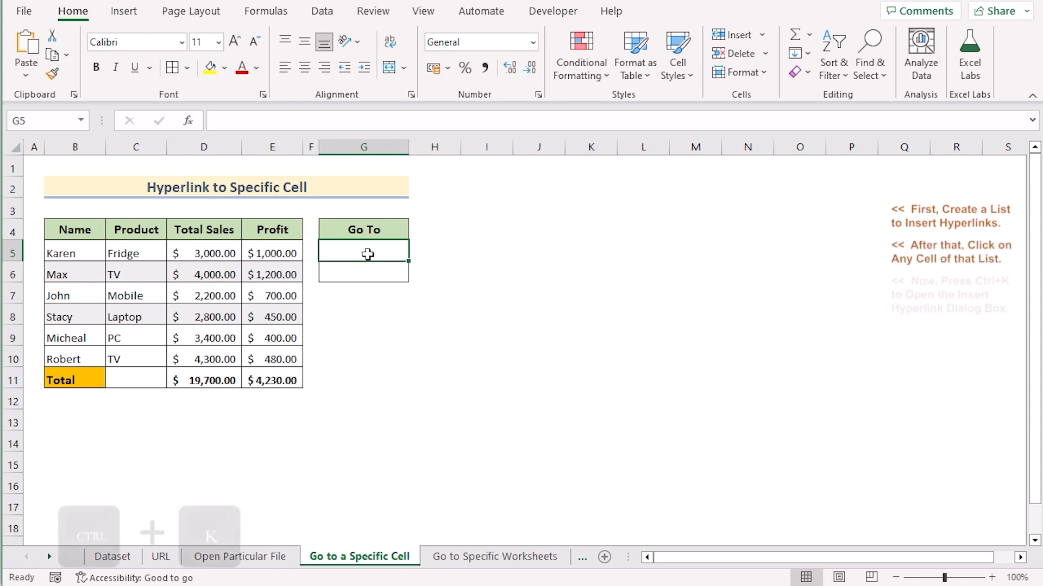
pyautogui.hotkey('ctrl', 'k')
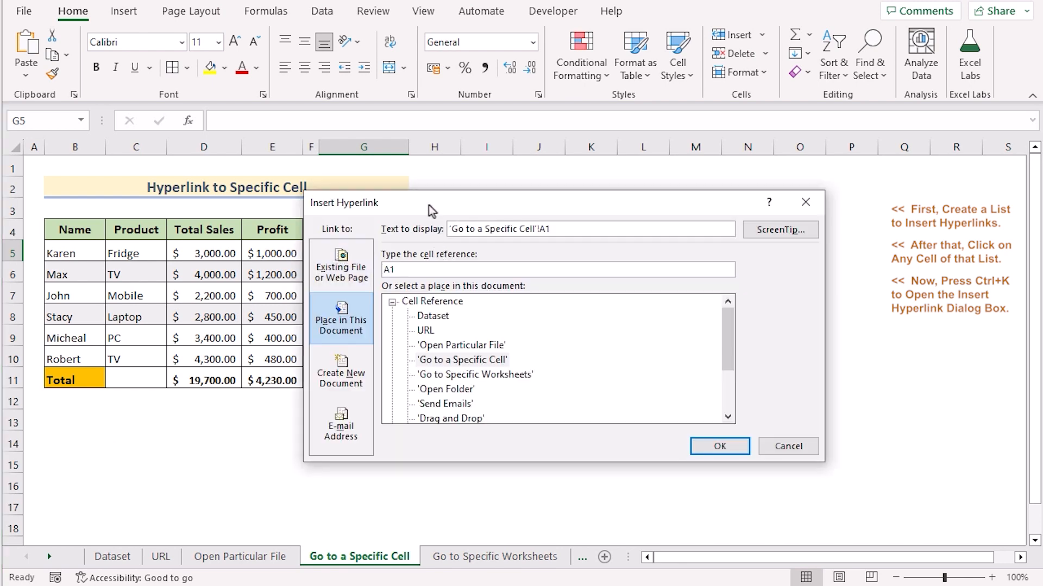
pyautogui.moveTo(429, 204); pyautogui.dragTo(481, 201)
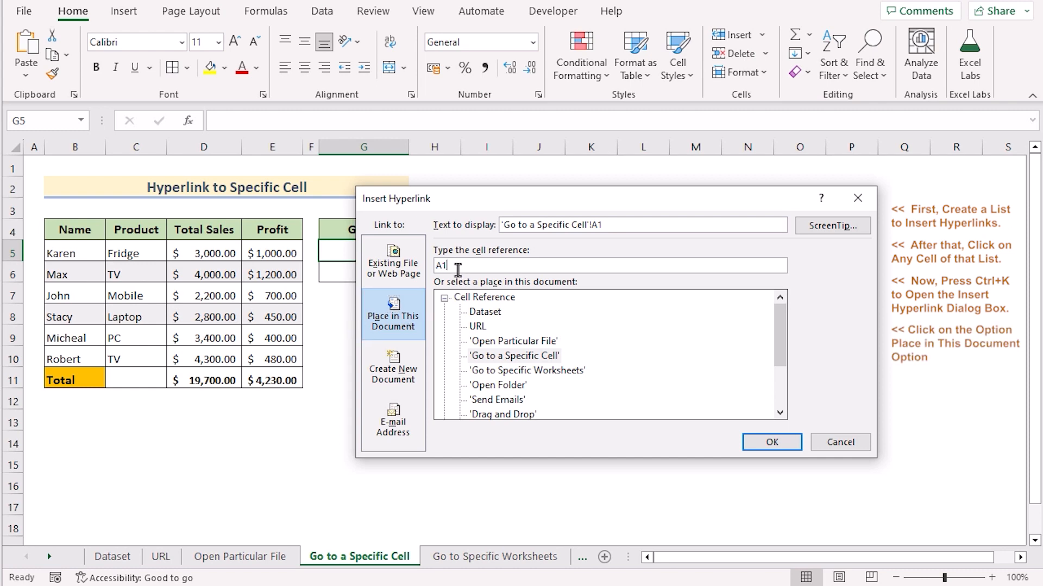
pyautogui.moveTo(459, 270); pyautogui.dragTo(431, 270)
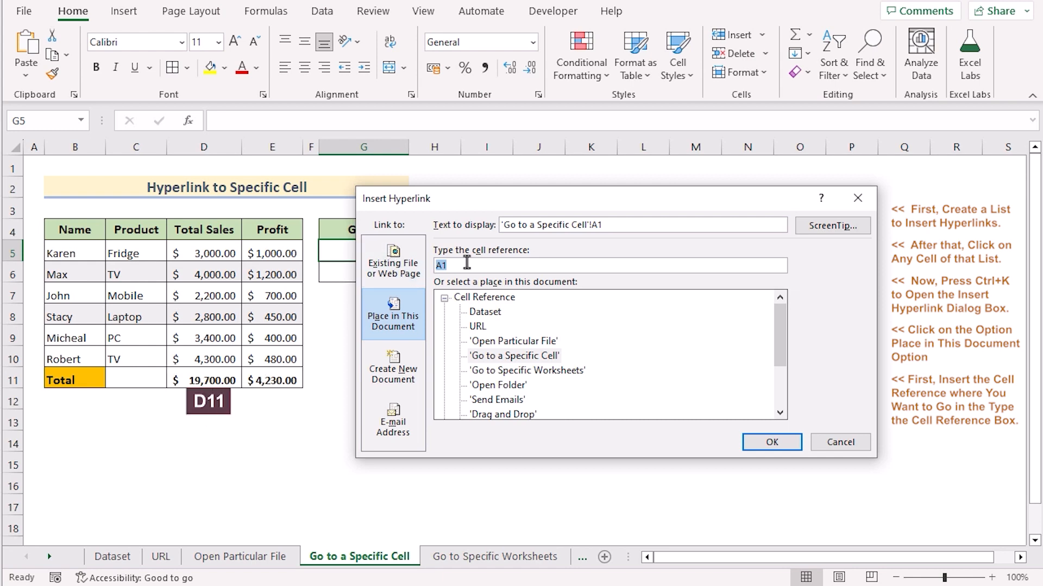
pyautogui.press('BackSpace')
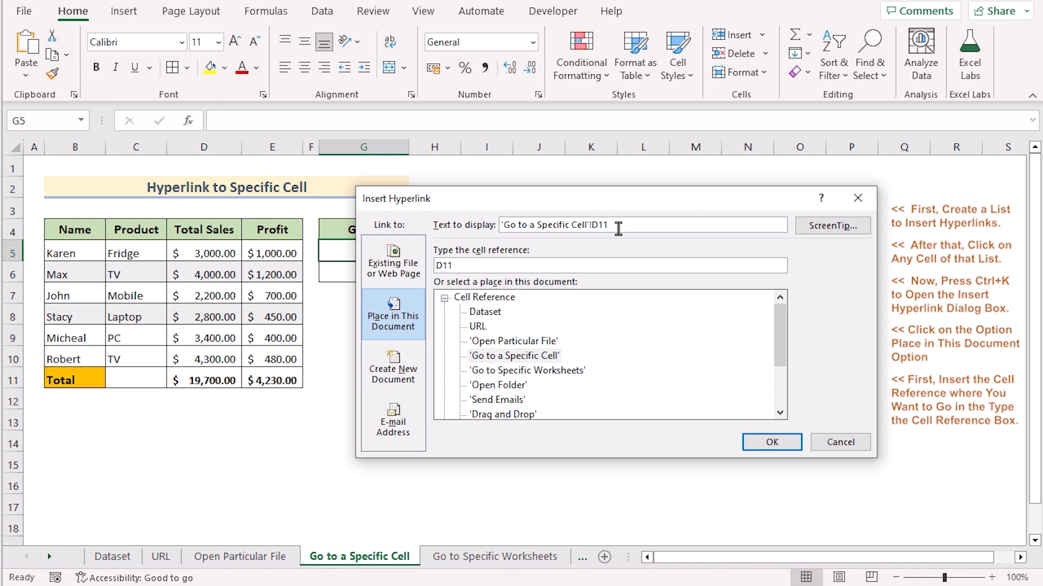
pyautogui.moveTo(617, 226); pyautogui.dragTo(492, 225)
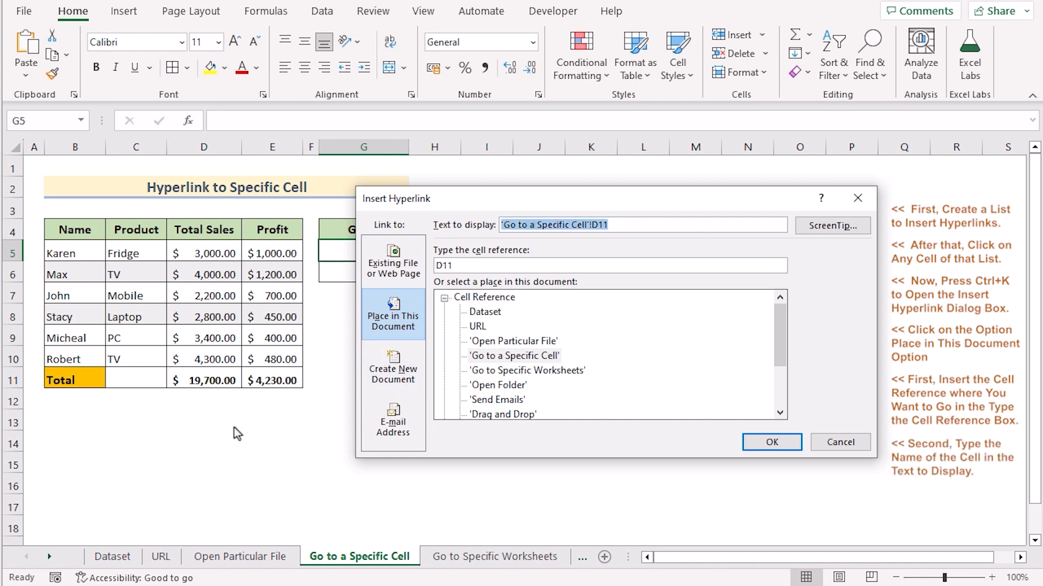
pyautogui.press('BackSpace')
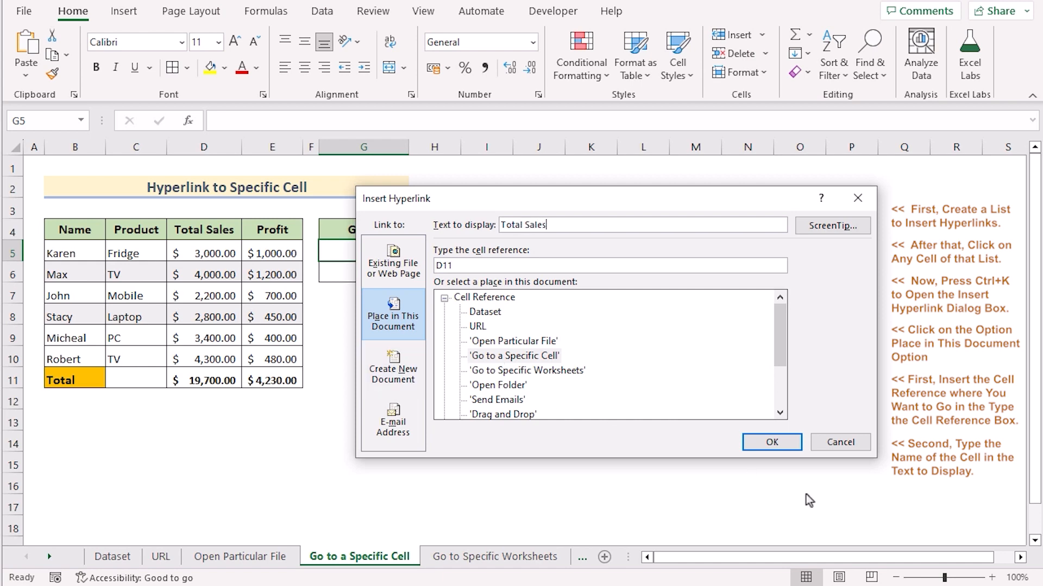
pyautogui.click(791, 444)
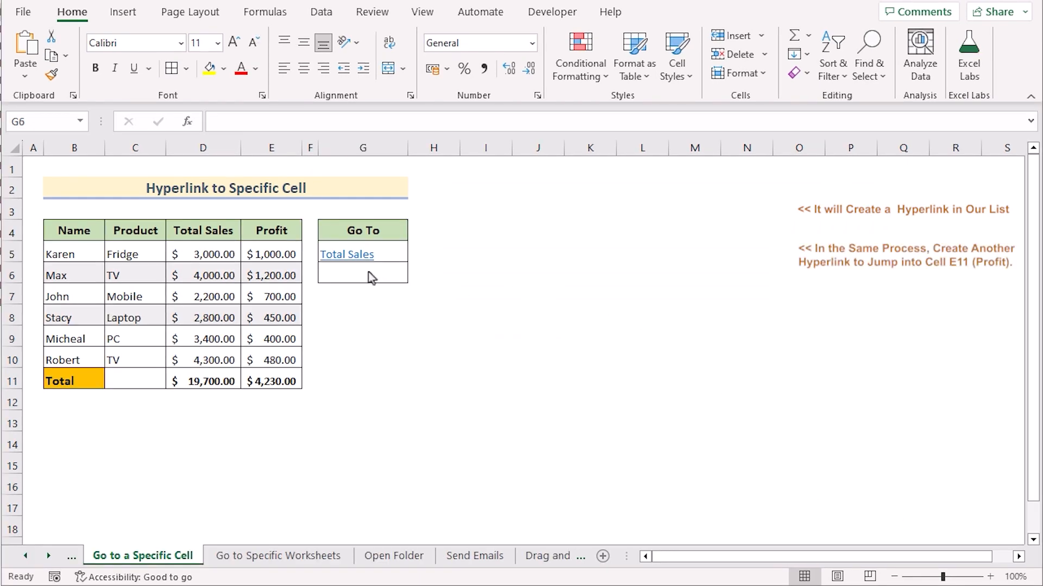
# Step: Insert a hyperlink in cell G6 to cell E11 of this sheet with the display text Profit, and follow it
pyautogui.click(368, 271)
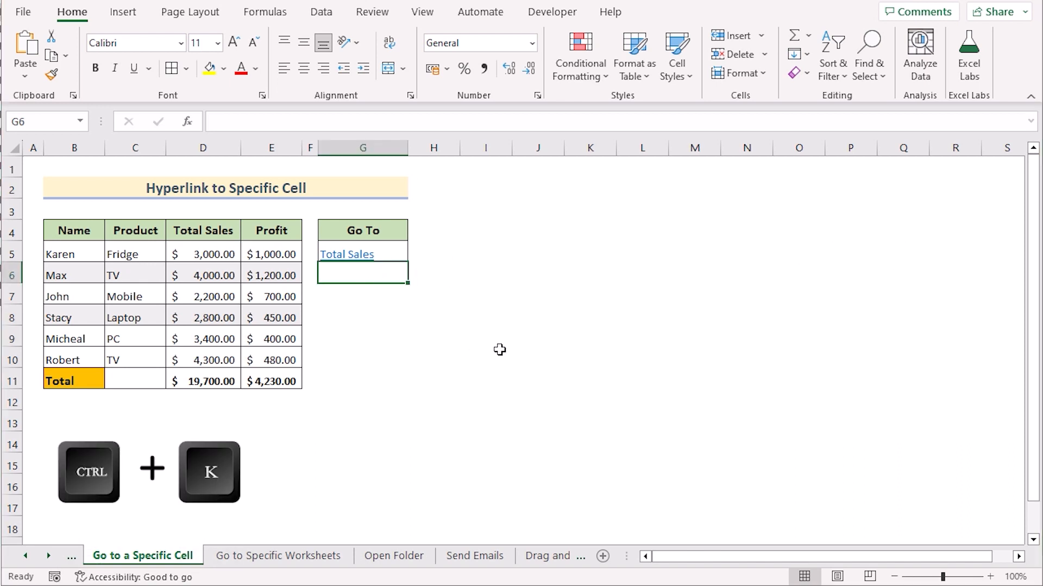
pyautogui.hotkey('ctrl', 'k')
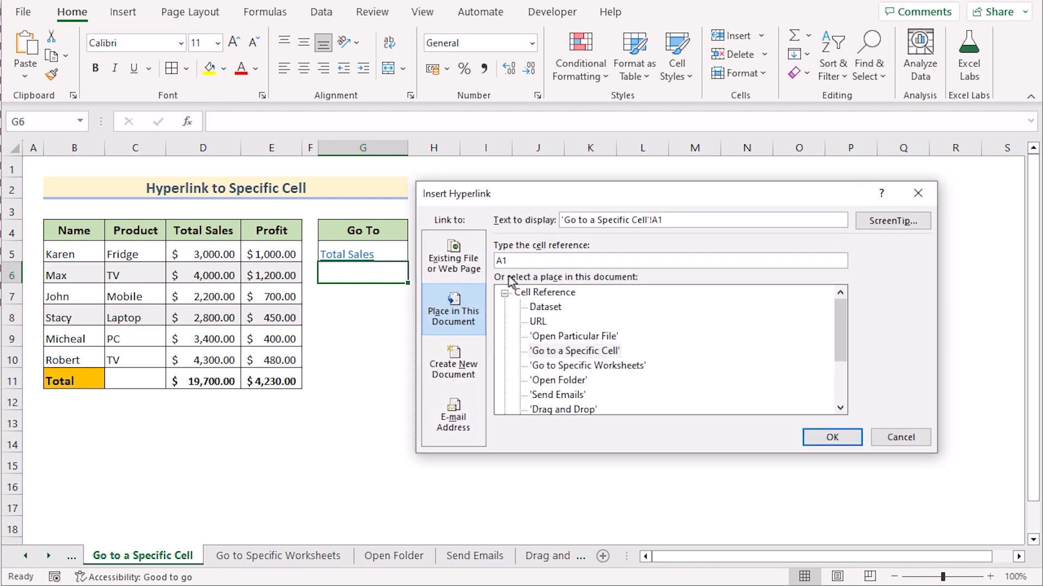
pyautogui.click(455, 328)
pyautogui.doubleClick(537, 263)
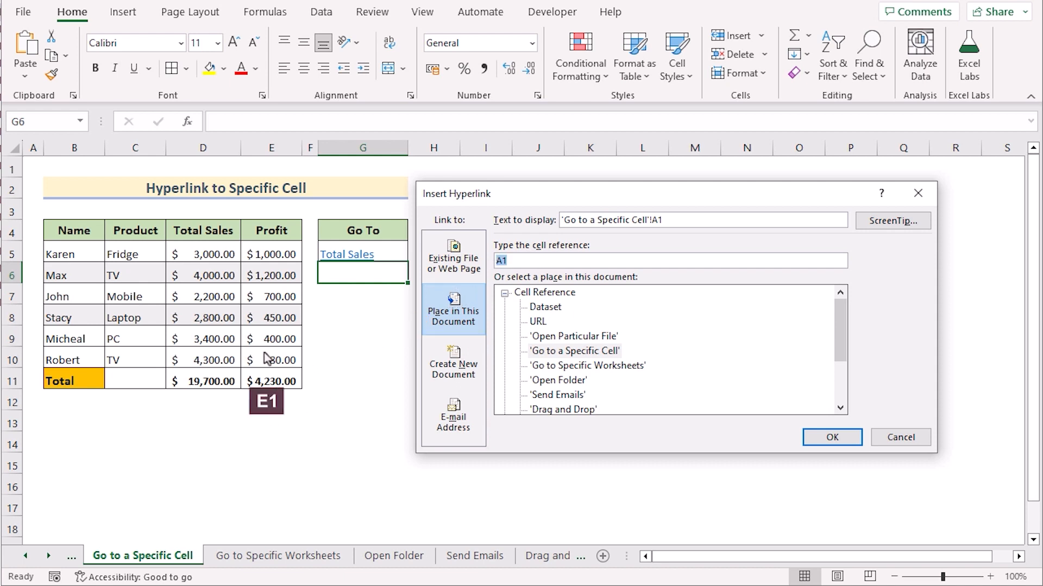
pyautogui.write('E11')
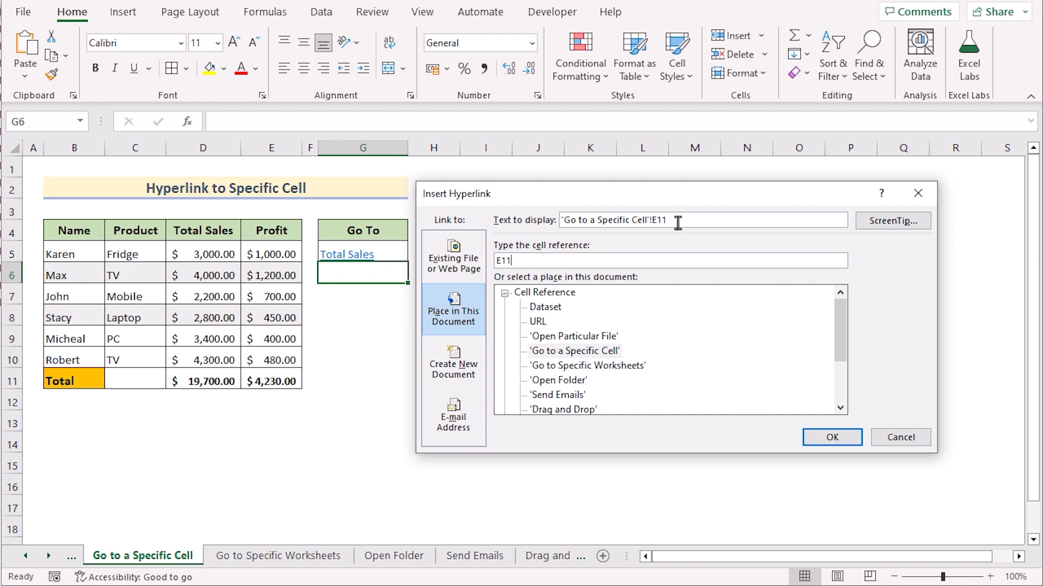
pyautogui.moveTo(674, 220); pyautogui.dragTo(549, 223)
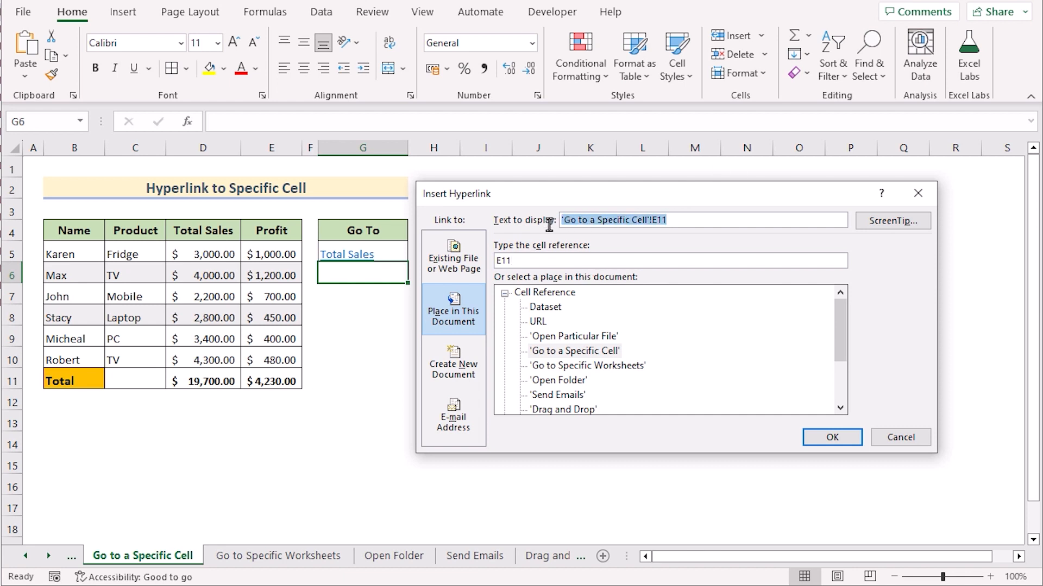
pyautogui.write('Profit')
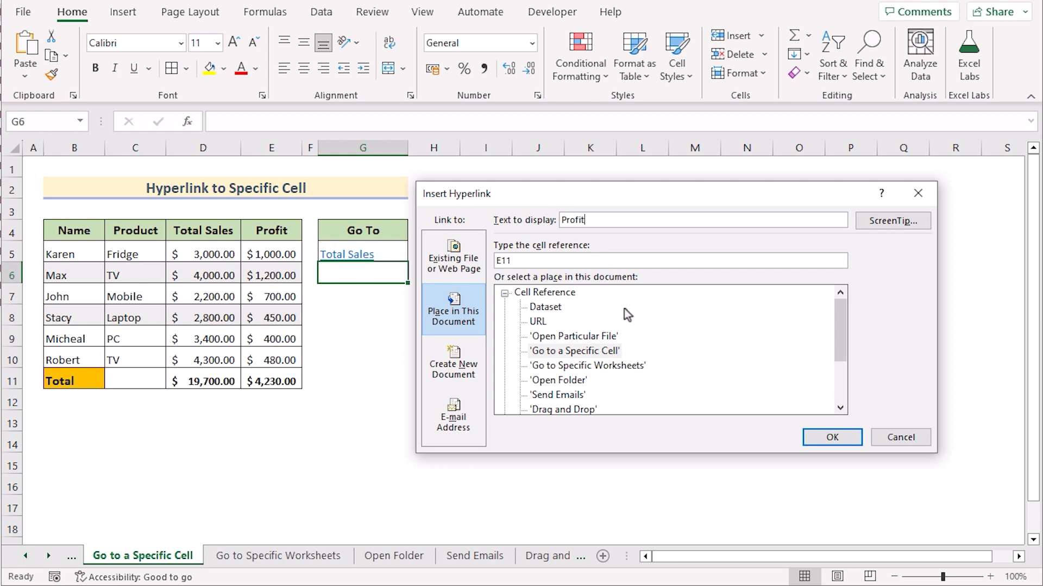
pyautogui.click(837, 438)
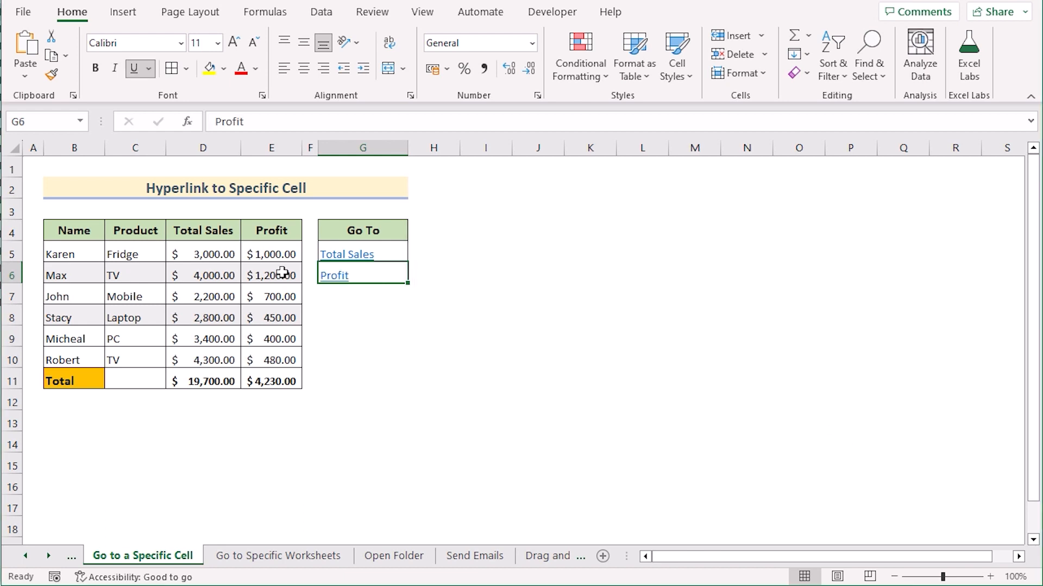
pyautogui.click(339, 279)
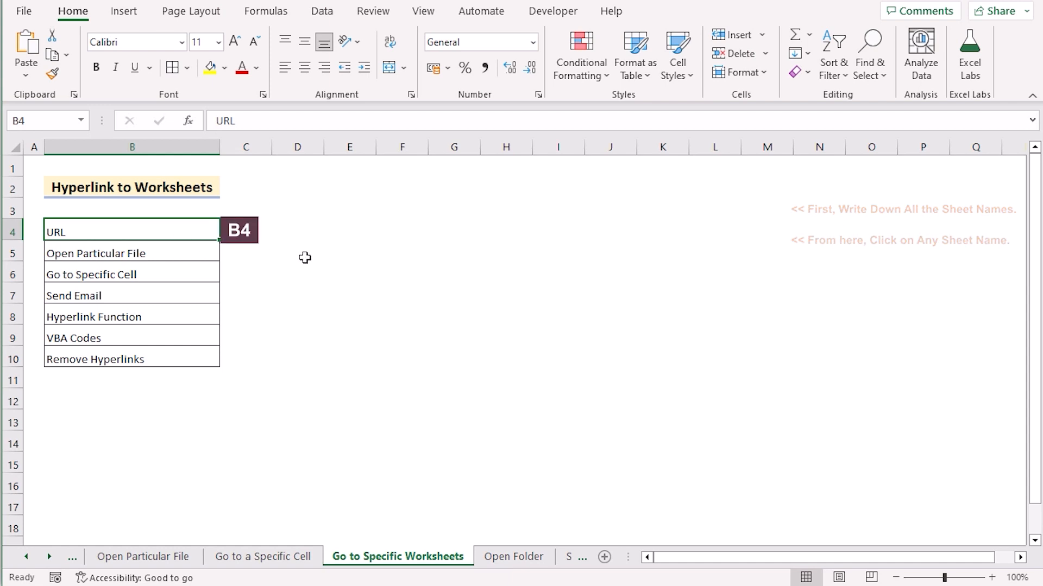
# Step: Link cell B4 of the Go to Specific Worksheets sheet to cell B4 of the URL sheet, and follow the link
pyautogui.hotkey('ctrl', 'k')
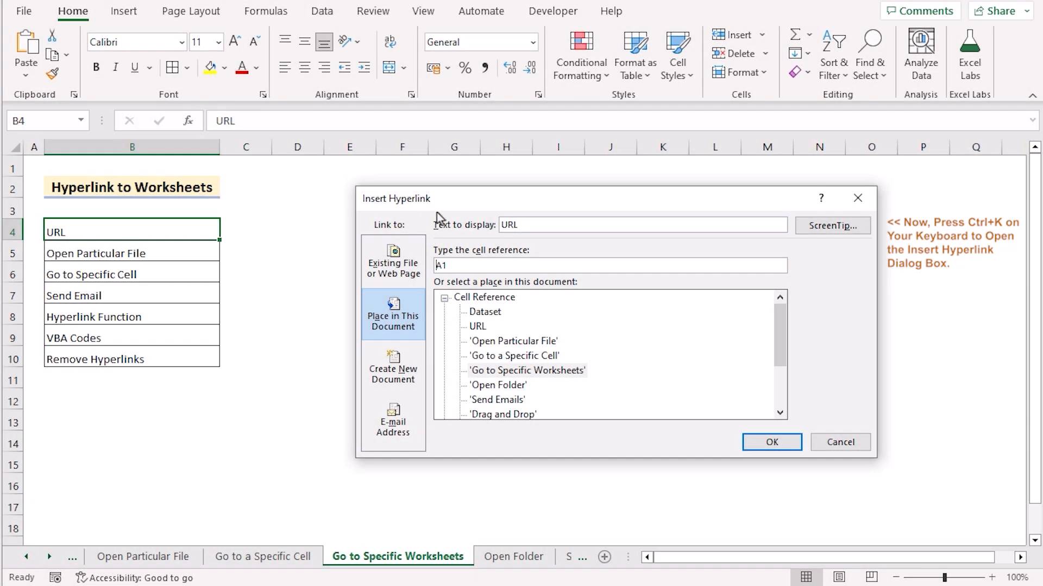
pyautogui.click(408, 327)
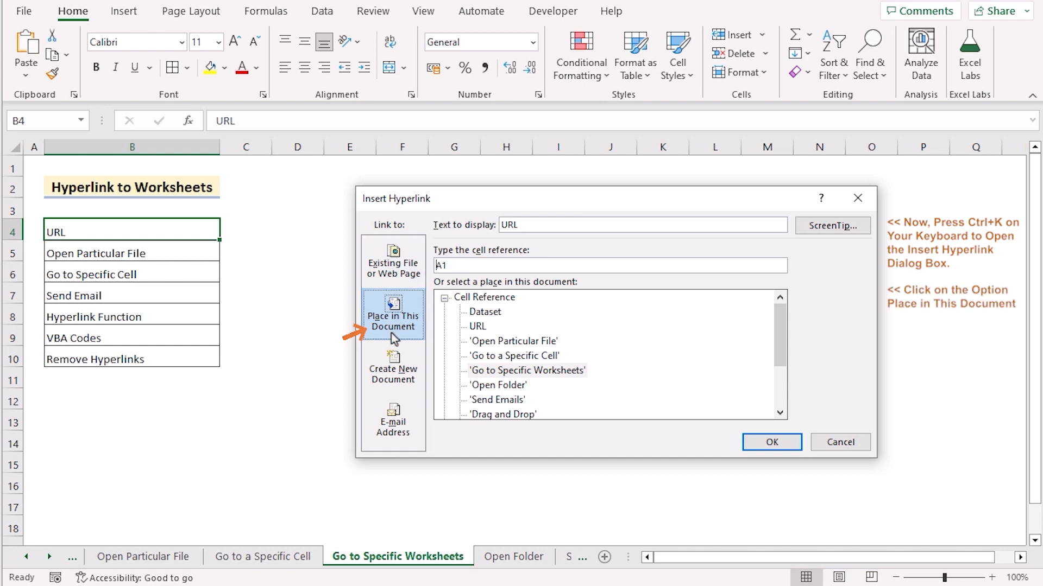
pyautogui.click(478, 327)
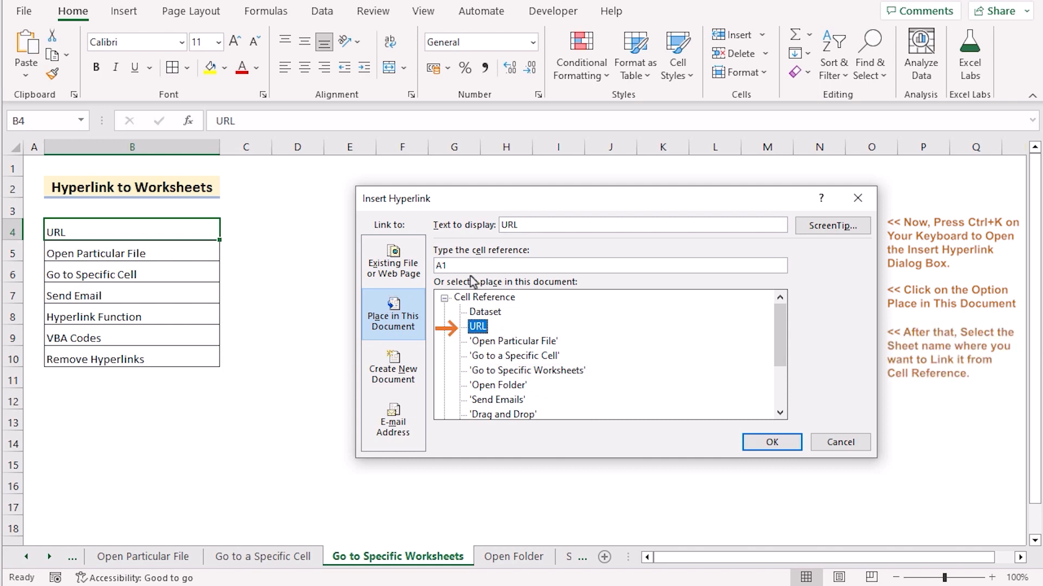
pyautogui.moveTo(465, 269); pyautogui.dragTo(424, 270)
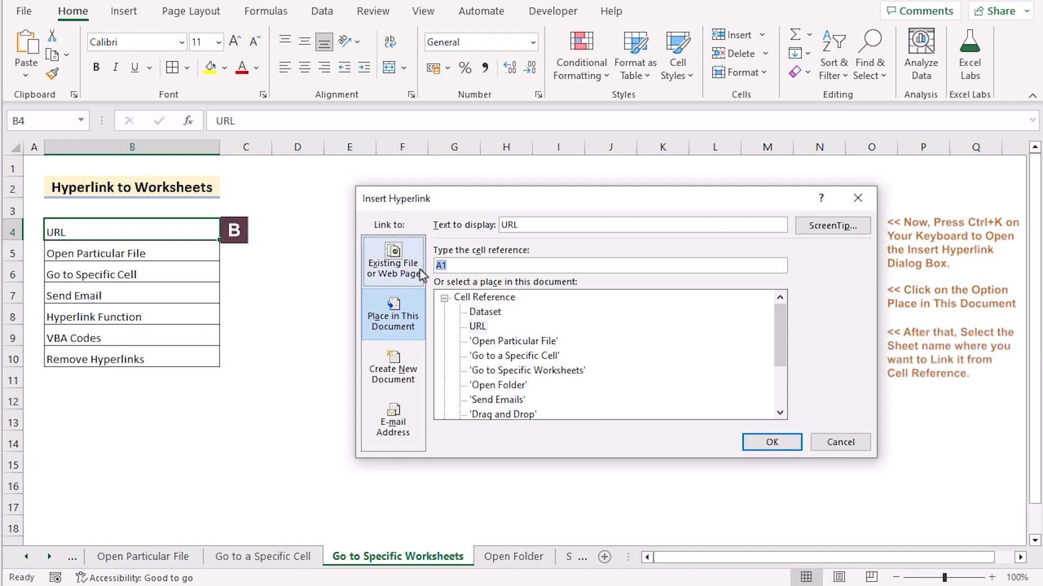
pyautogui.write('B4')
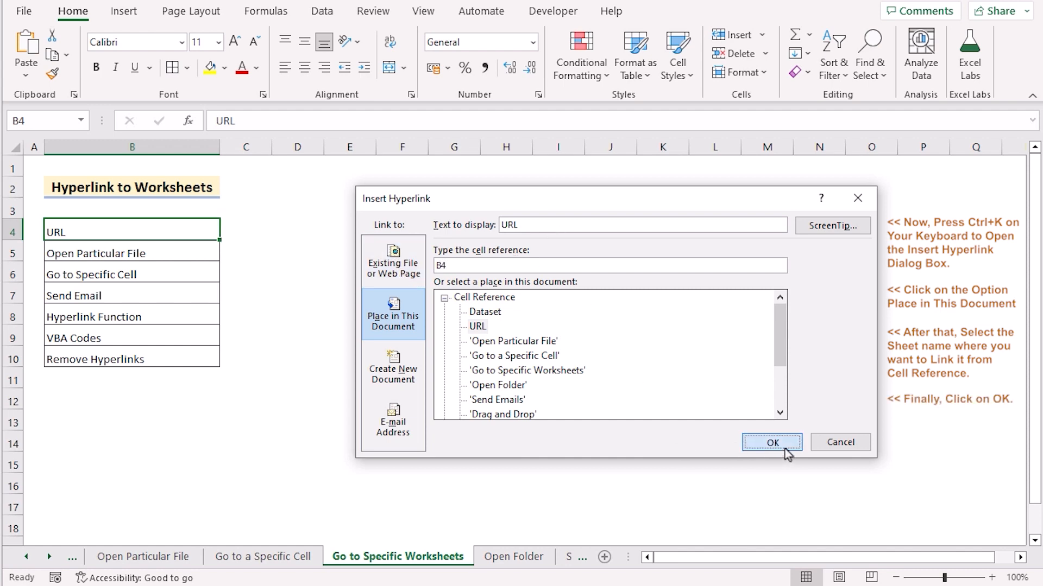
pyautogui.click(772, 442)
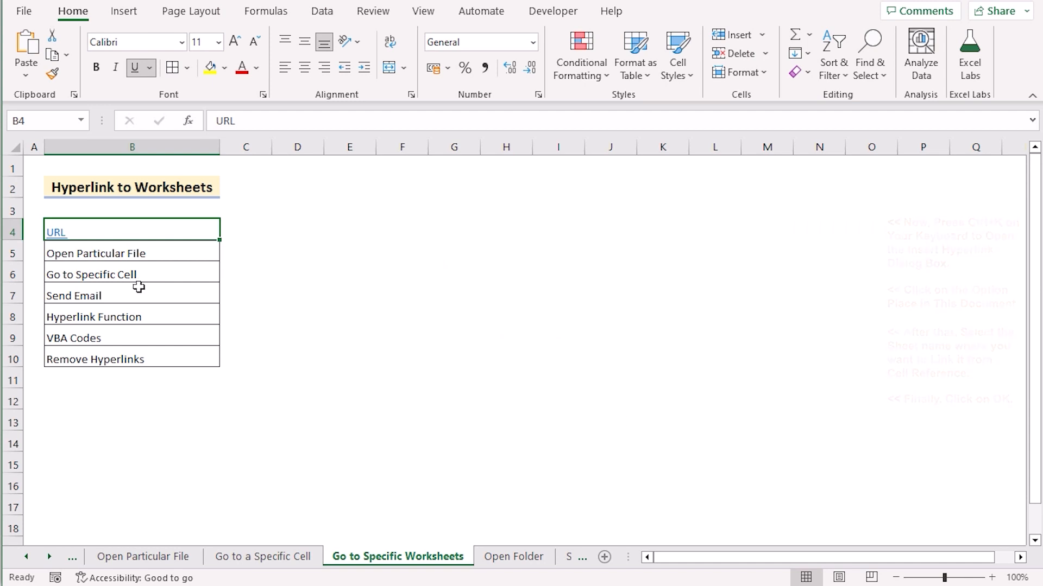
pyautogui.click(57, 240)
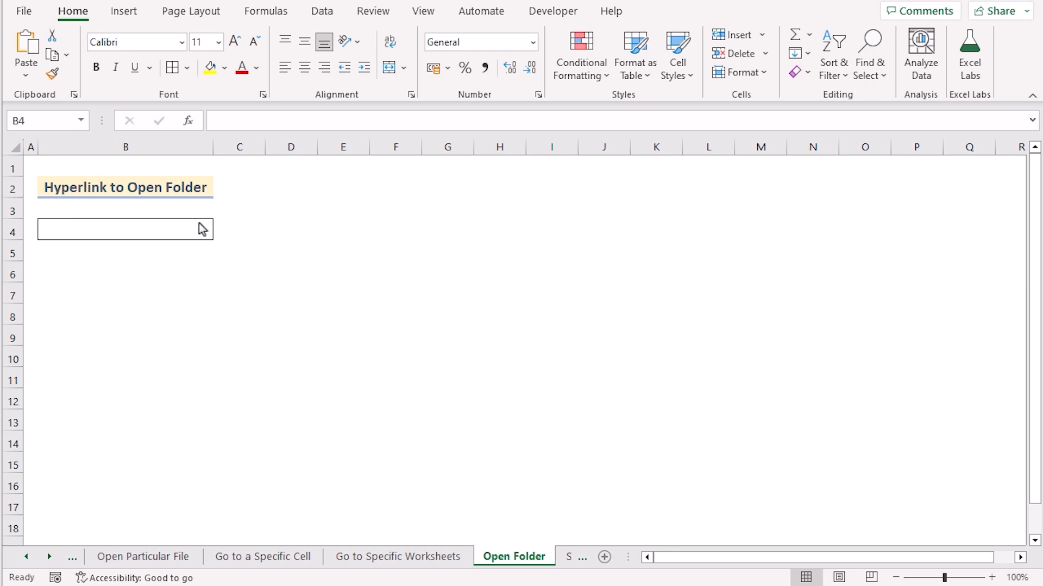
# Step: Insert a hyperlink in cell B4 of the Open Folder sheet to the existing folder 1 april in the parent directory, and follow it
pyautogui.click(158, 227)
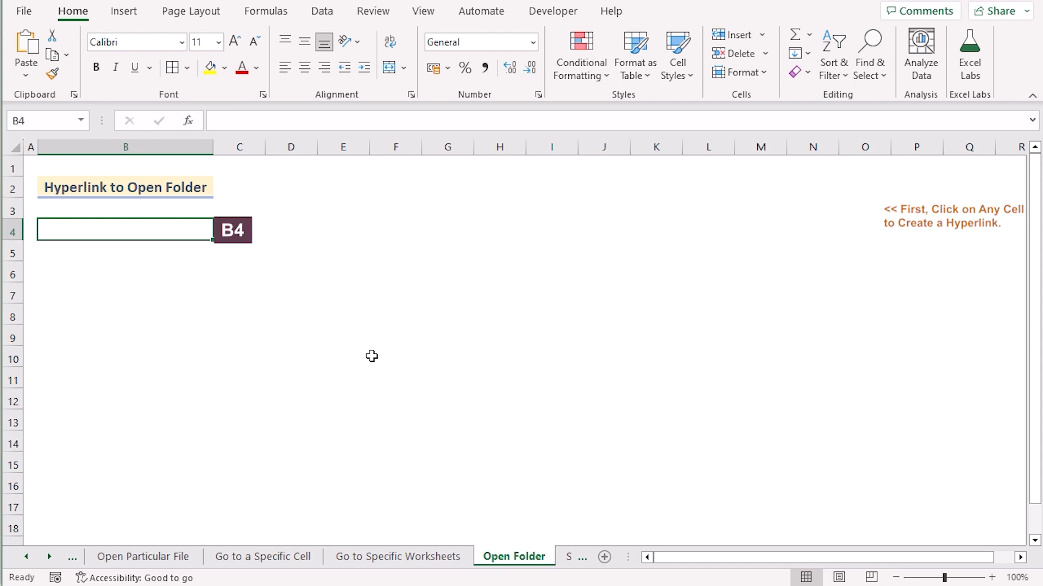
pyautogui.hotkey('ctrl', 'k')
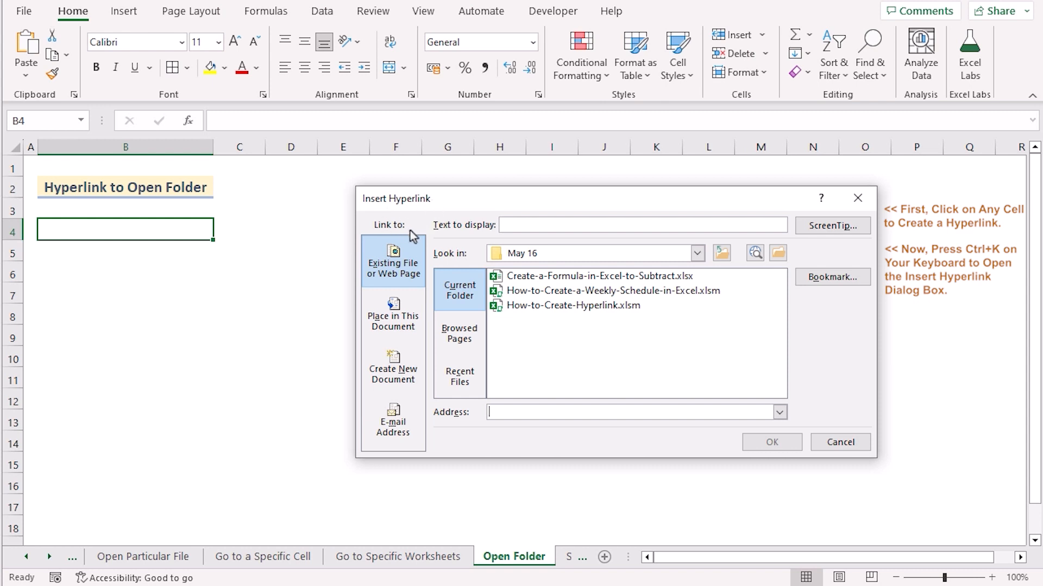
pyautogui.click(397, 281)
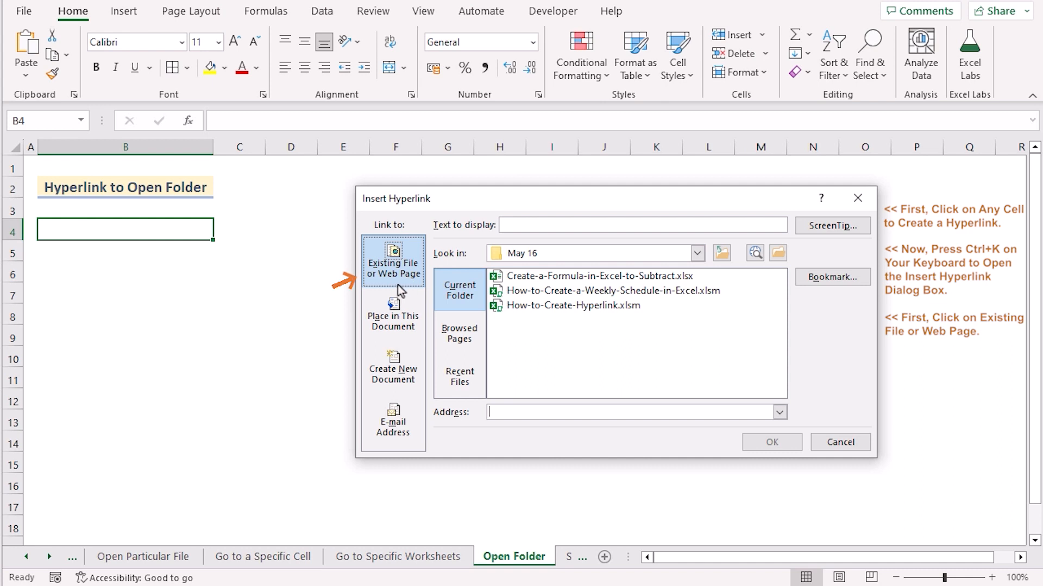
pyautogui.click(440, 289)
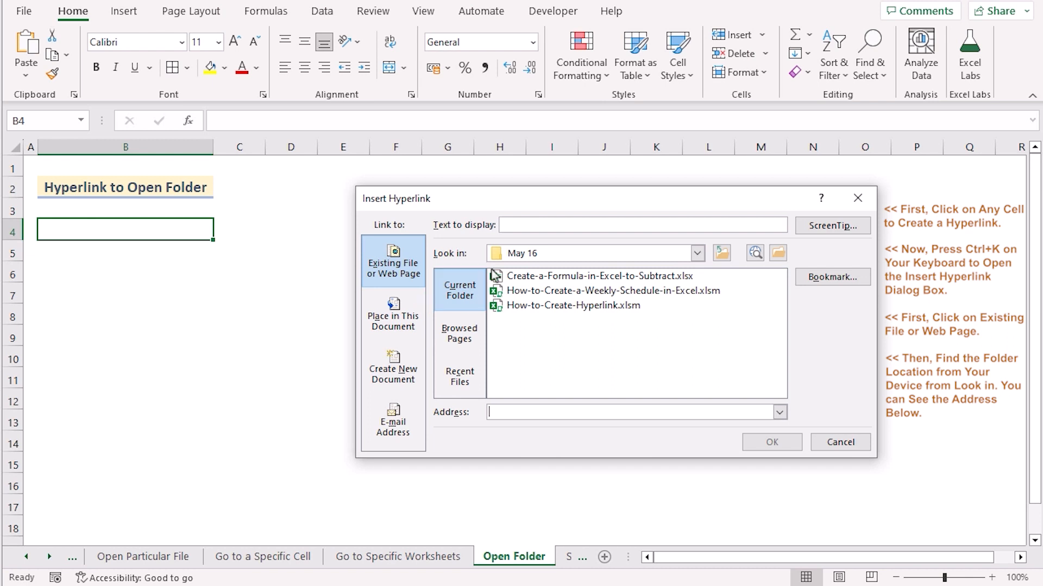
pyautogui.click(519, 259)
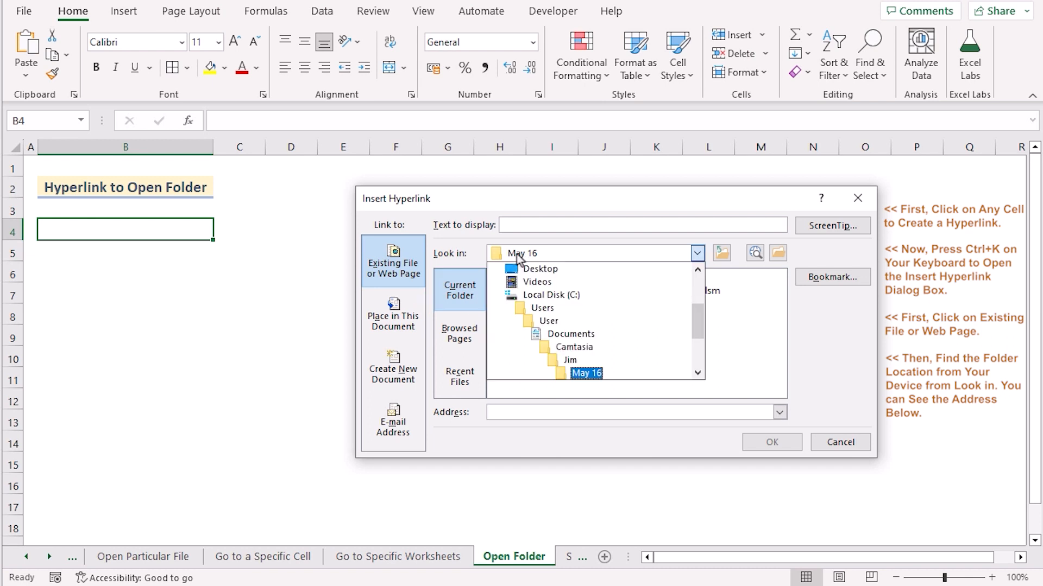
pyautogui.click(568, 360)
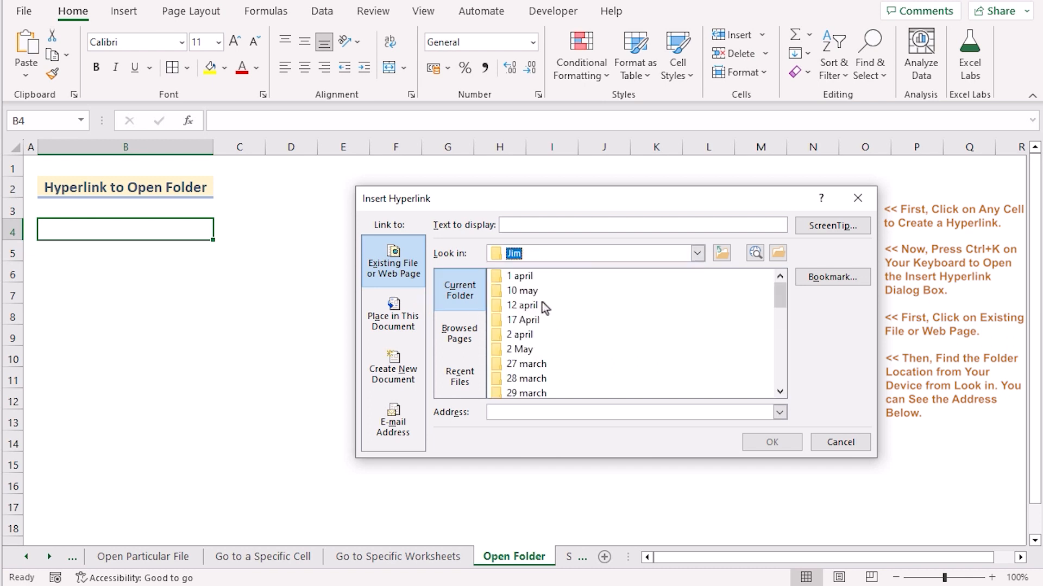
pyautogui.click(523, 277)
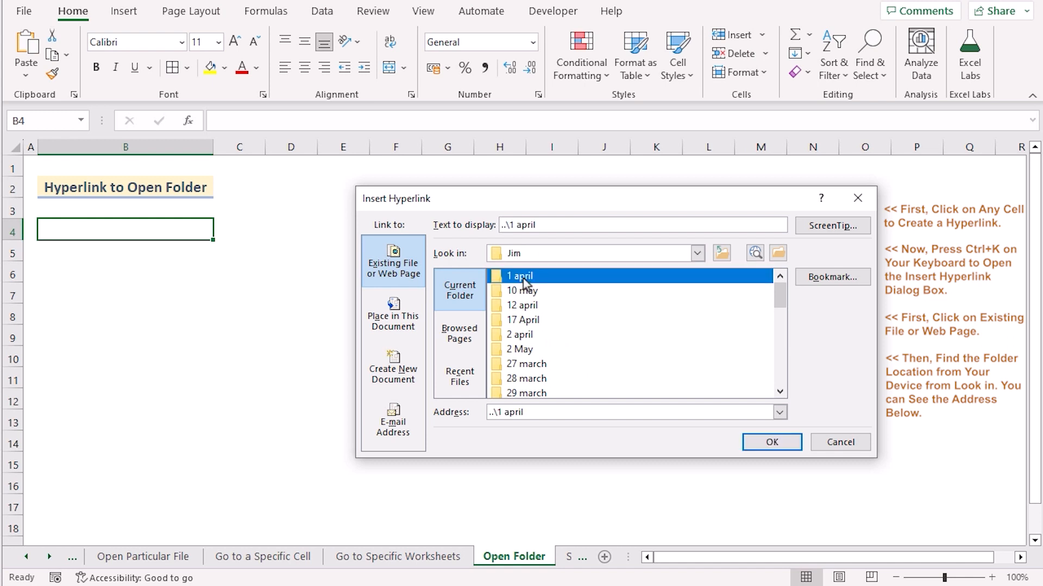
pyautogui.click(782, 442)
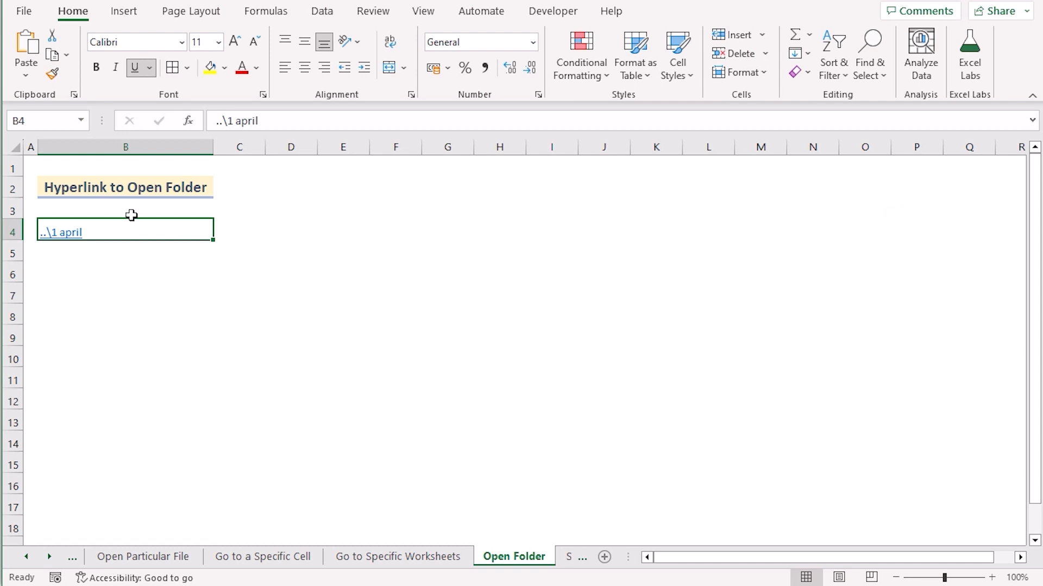
pyautogui.click(62, 238)
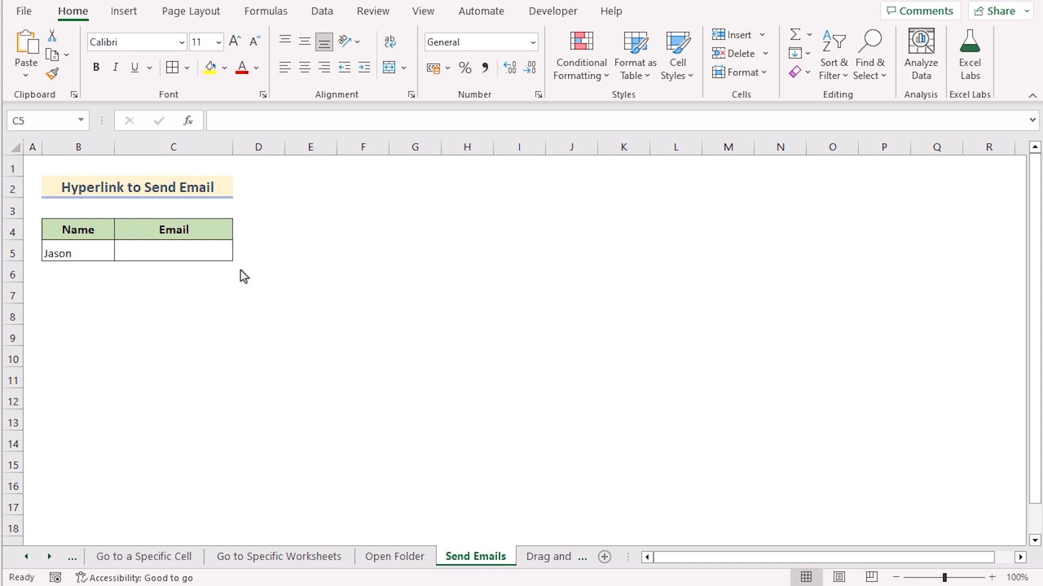
# Step: Set up an e-mail hyperlink in cell C5 of the Send Emails sheet with the recipient's e-mail address and the subject Important Mail
pyautogui.click(168, 255)
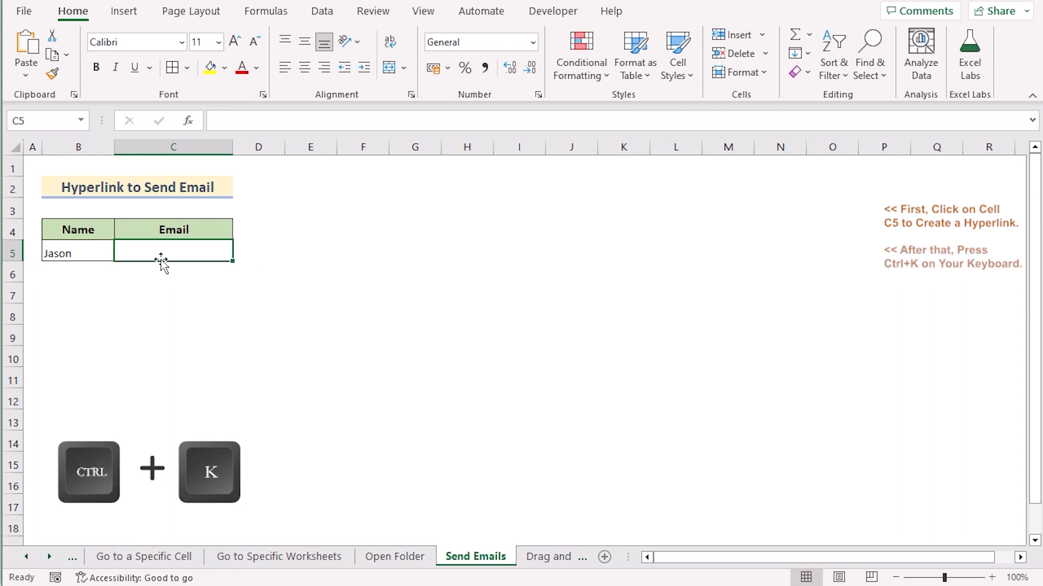
pyautogui.hotkey('ctrl', 'k')
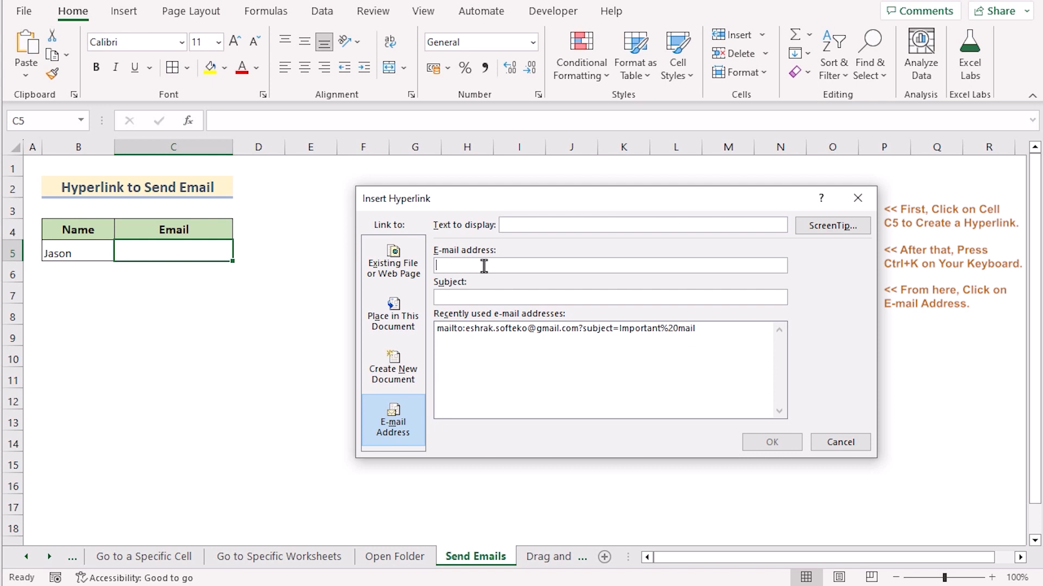
pyautogui.hotkey('ctrl', 'v')
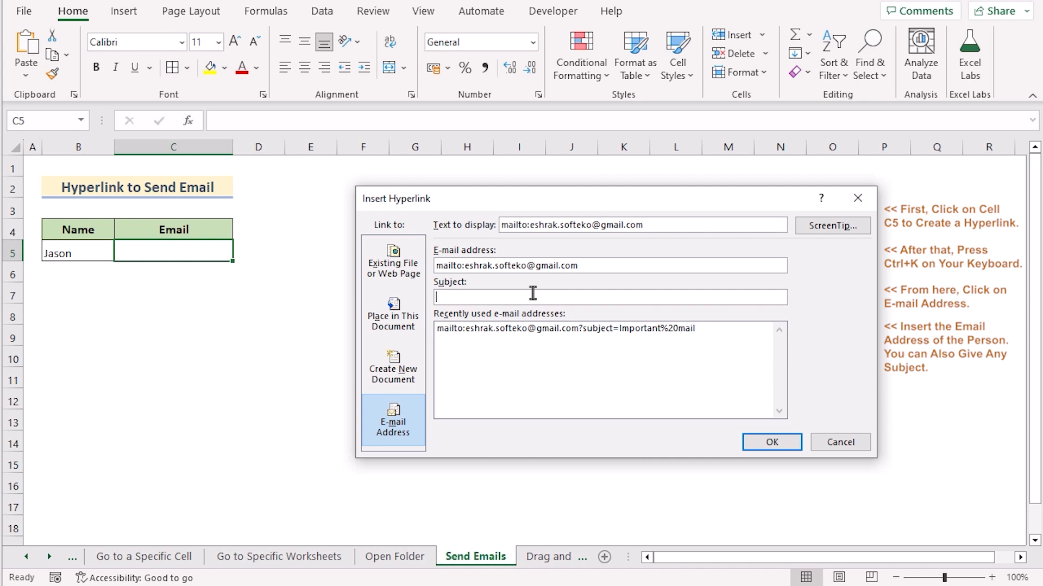
pyautogui.write('Important ')
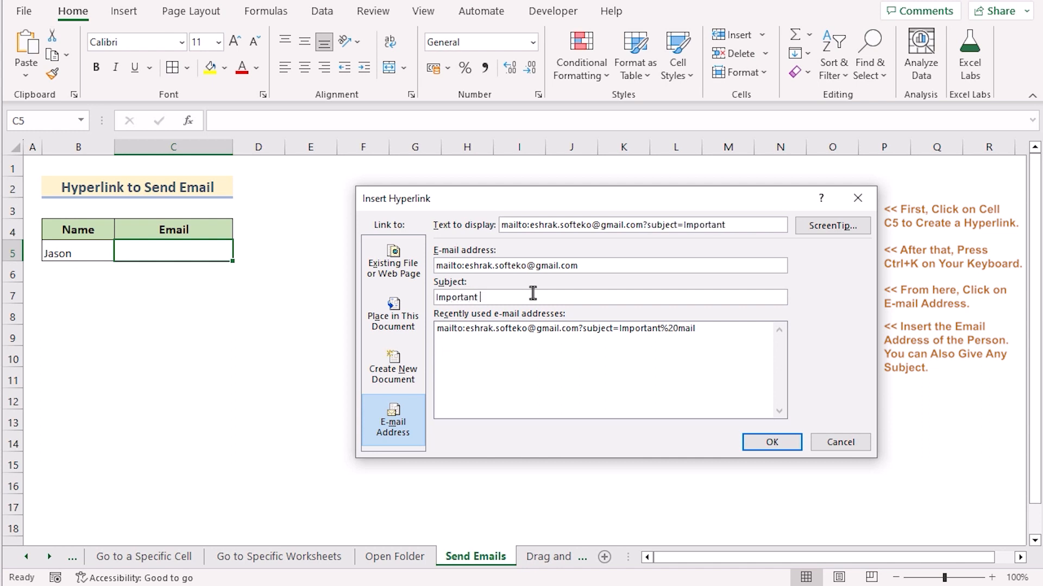
pyautogui.write('Mail')
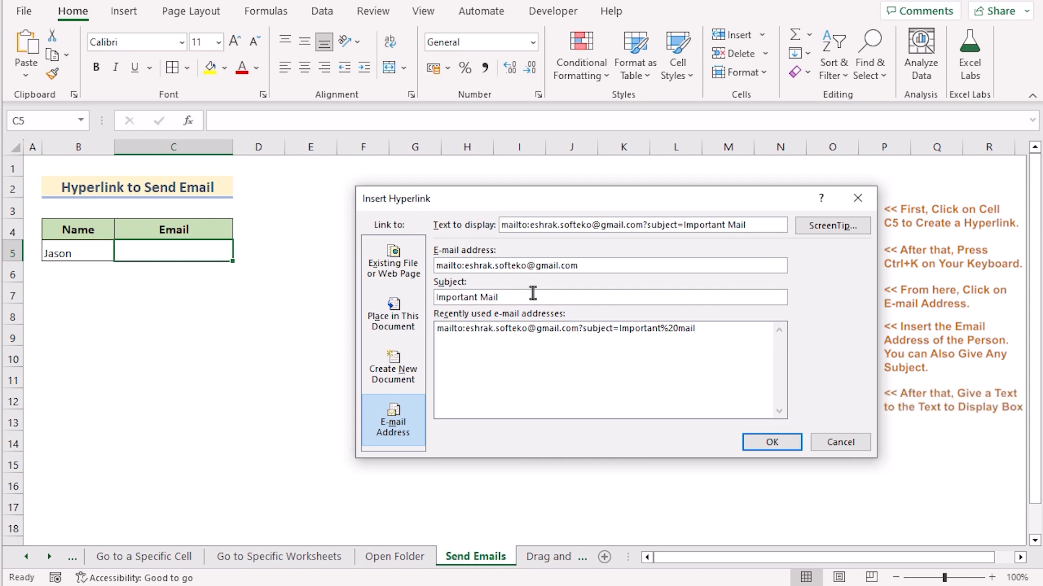
# Step: Replace the e-mail hyperlink's display text with Send Email and insert the link
pyautogui.moveTo(760, 226); pyautogui.dragTo(494, 244)
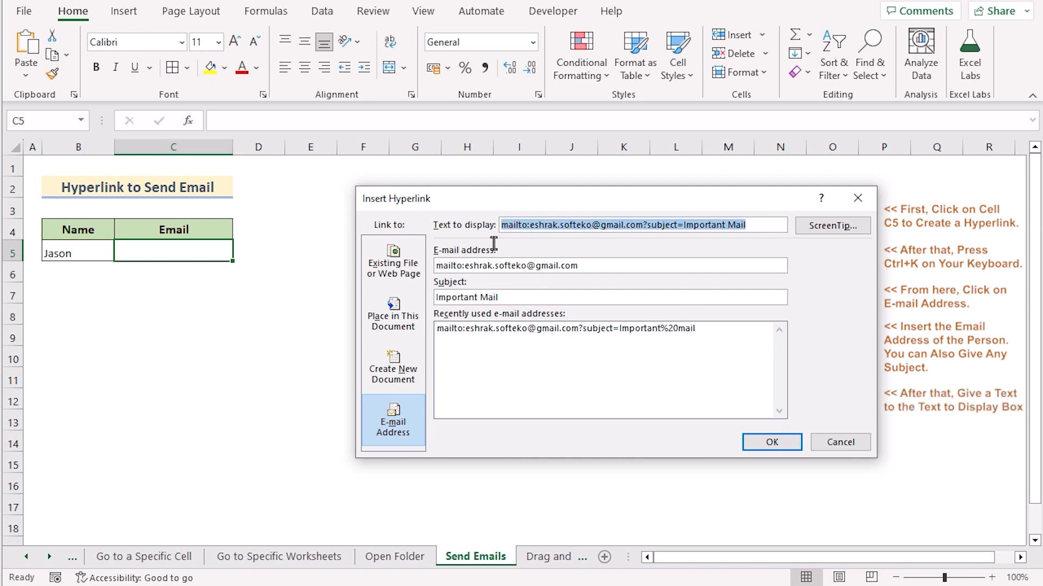
pyautogui.press('BackSpace')
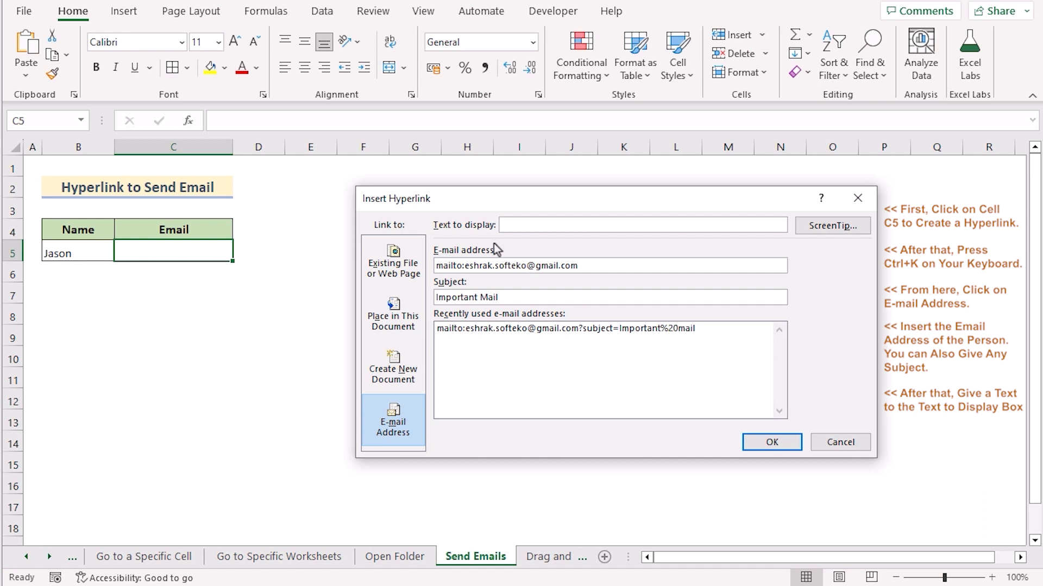
pyautogui.write('Send Email')
pyautogui.click(776, 443)
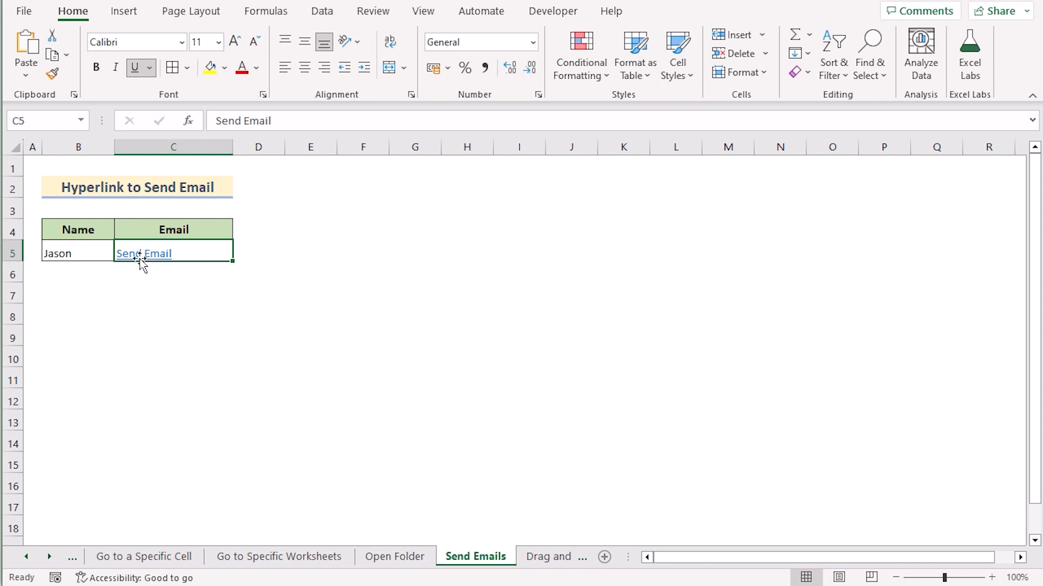
pyautogui.moveTo(139, 260)
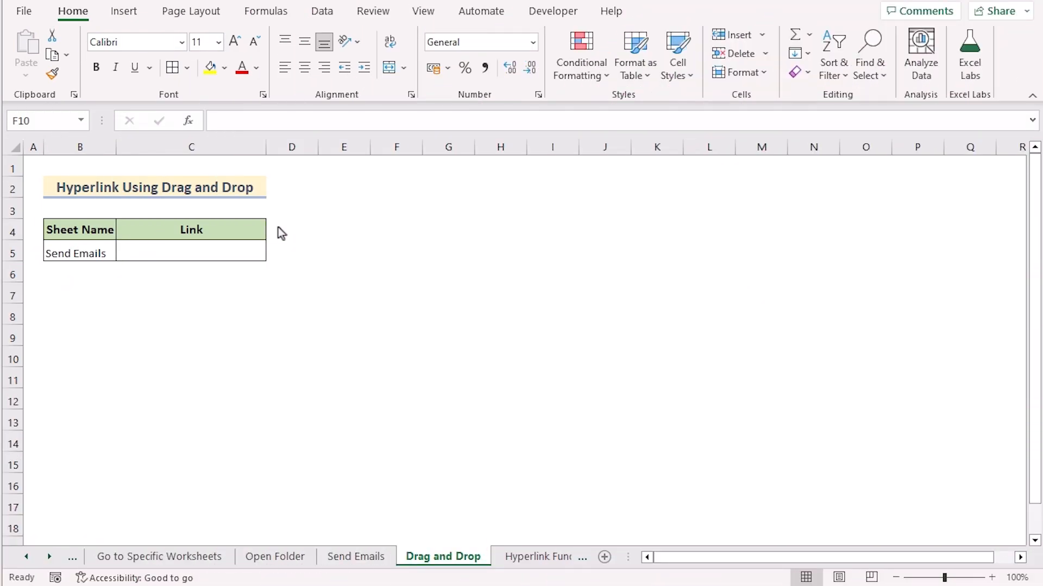
# Step: Create a hyperlink in cell C5 of the Drag and Drop sheet from cell C5 of the Send Emails sheet
pyautogui.click(360, 558)
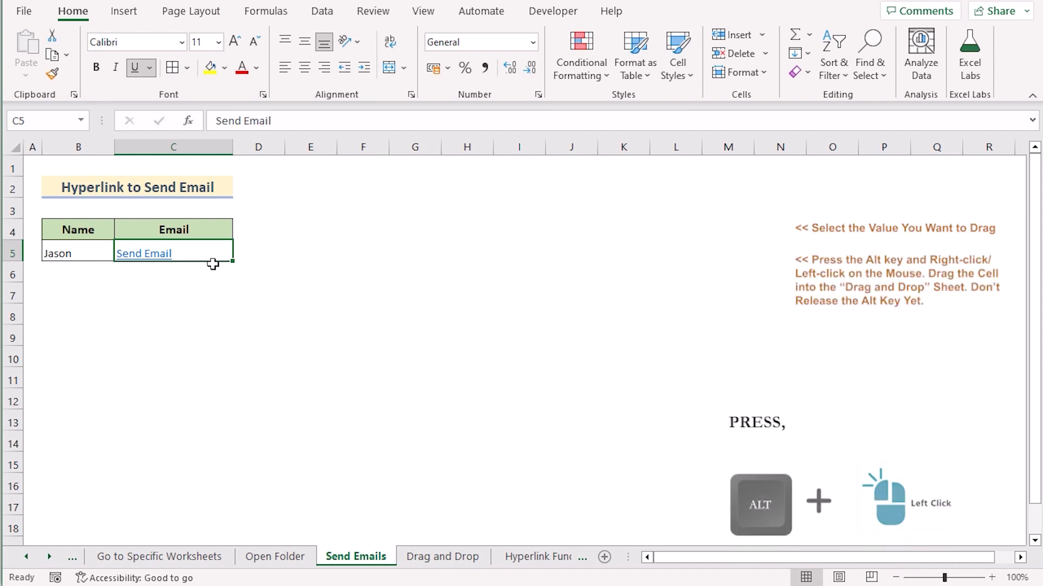
pyautogui.press('alt')
pyautogui.moveTo(215, 265)
pyautogui.mouseDown()
pyautogui.moveTo(396, 449)
pyautogui.moveTo(447, 560)
pyautogui.moveTo(333, 366)
pyautogui.moveTo(203, 250)
pyautogui.mouseUp()
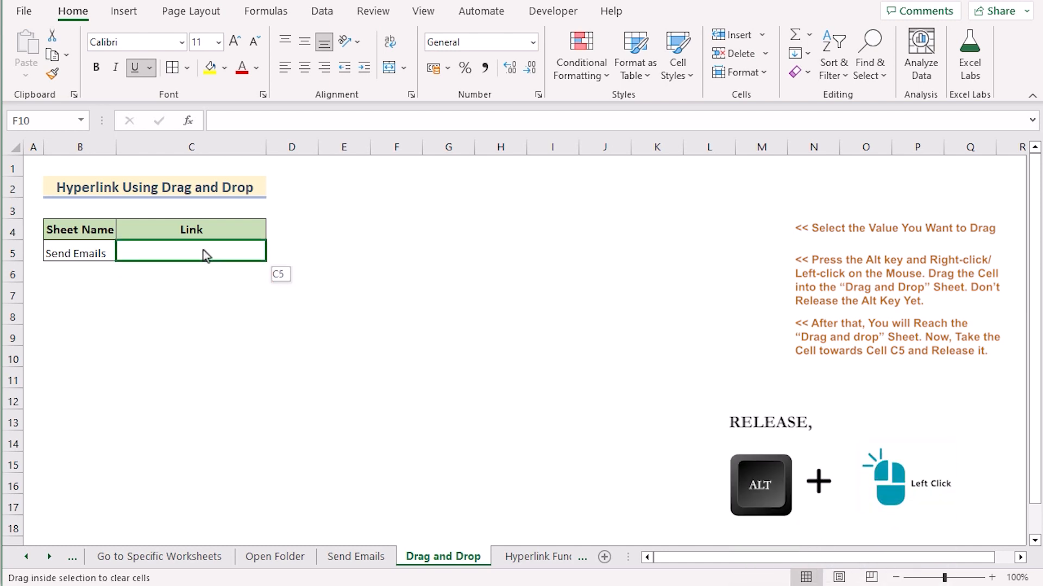
pyautogui.moveTo(203, 249); pyautogui.dragTo(203, 250)
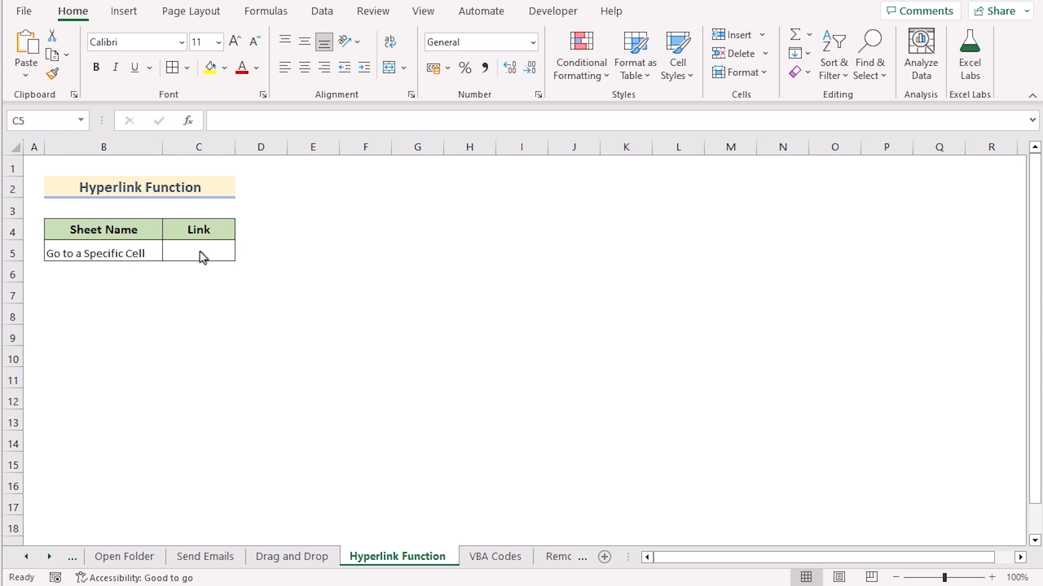
pyautogui.click(201, 256)
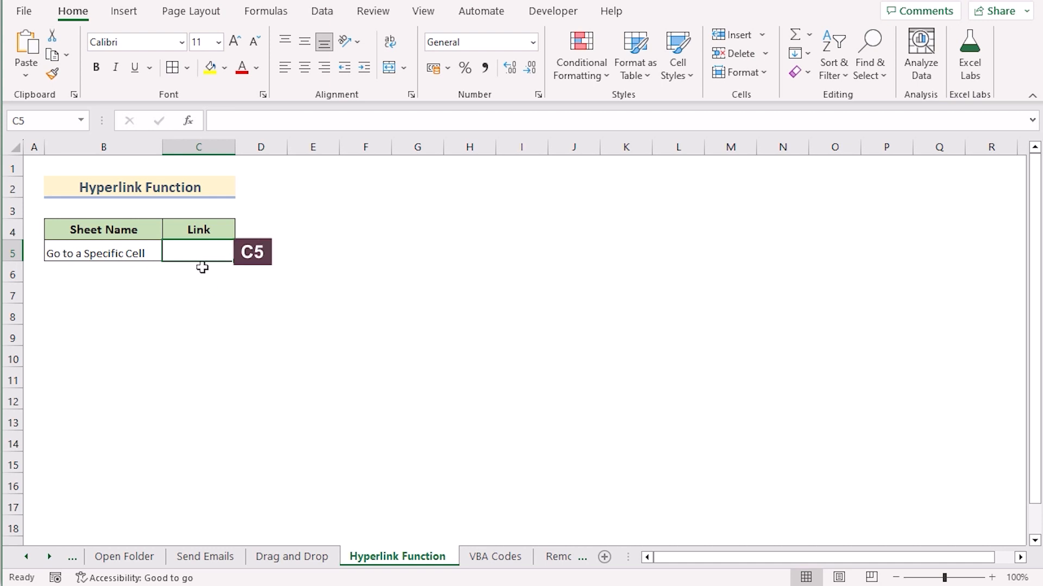
pyautogui.write('=')
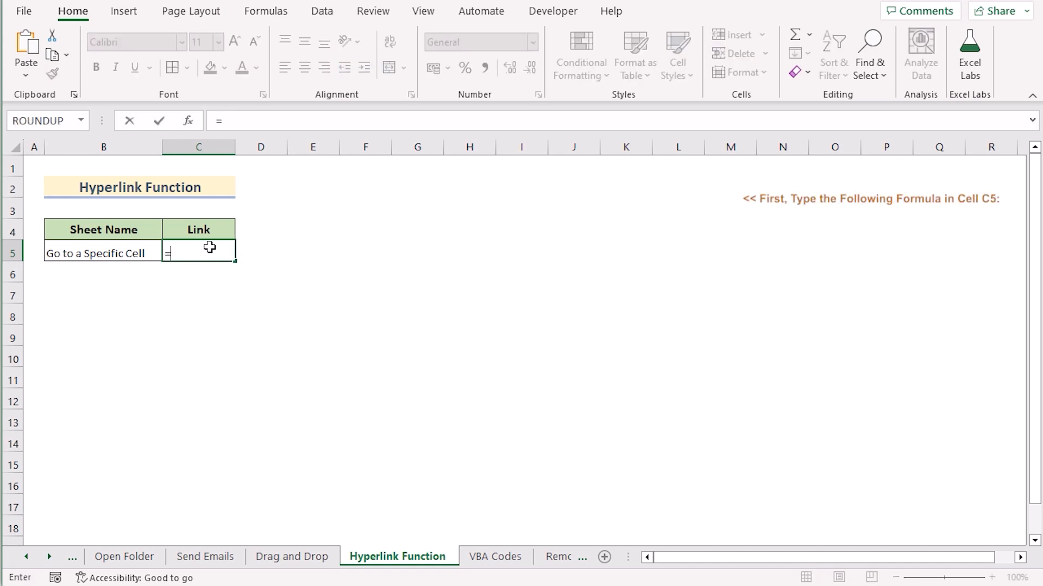
pyautogui.write('HY')
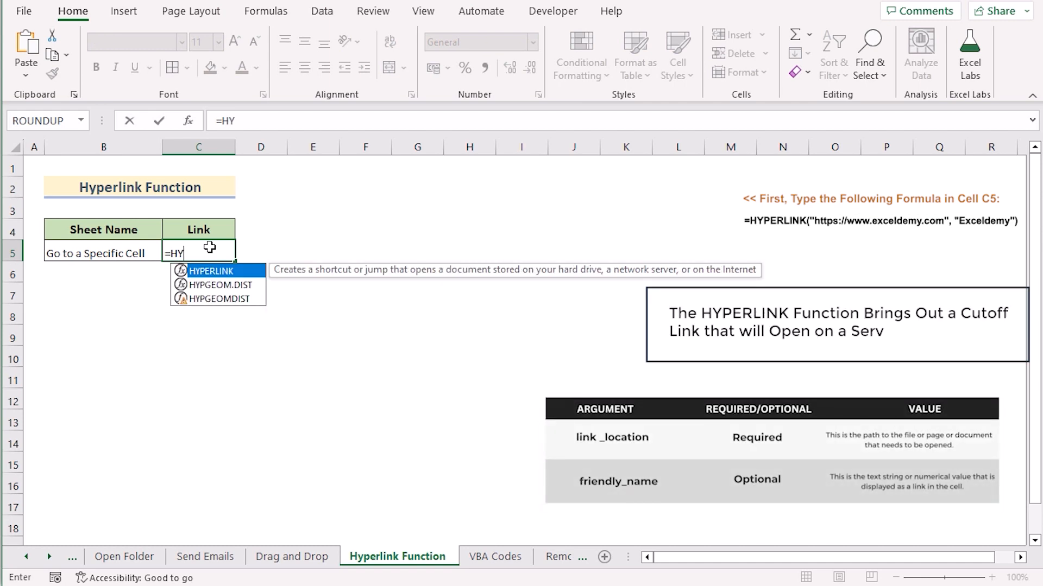
pyautogui.doubleClick(212, 270)
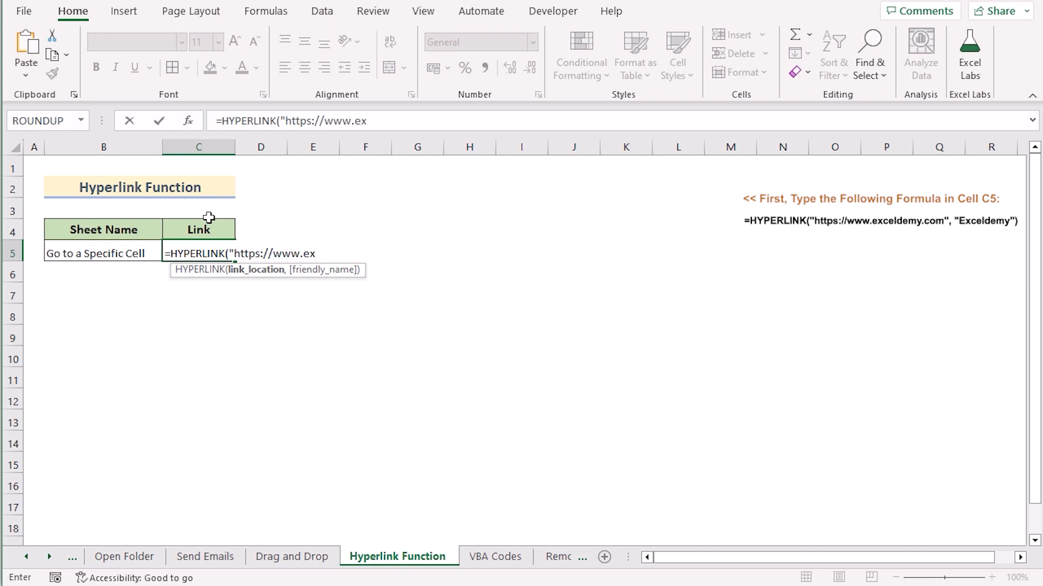
pyautogui.write('emy.com')
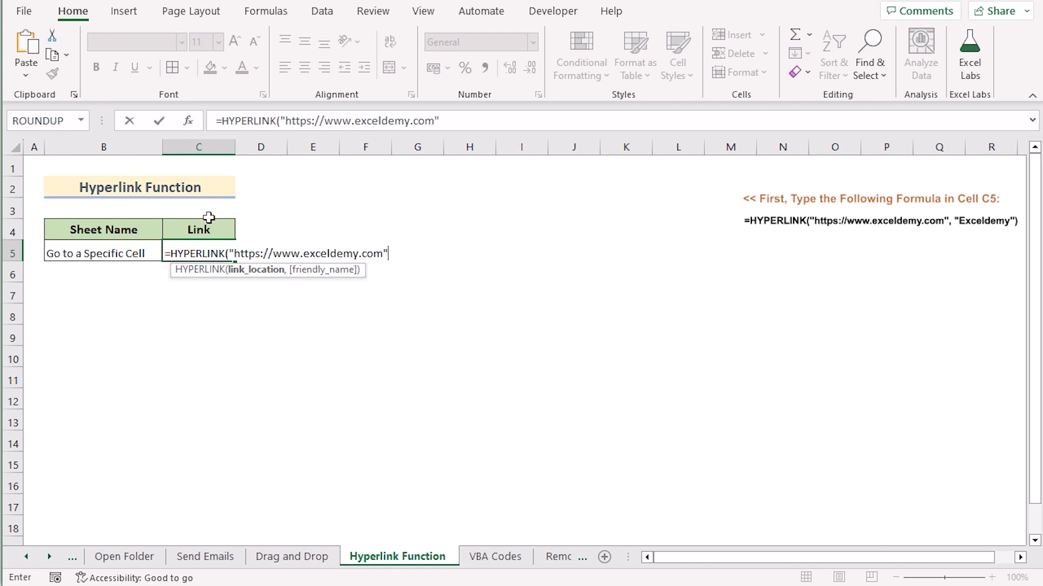
pyautogui.write(',"EXCELDEMY')
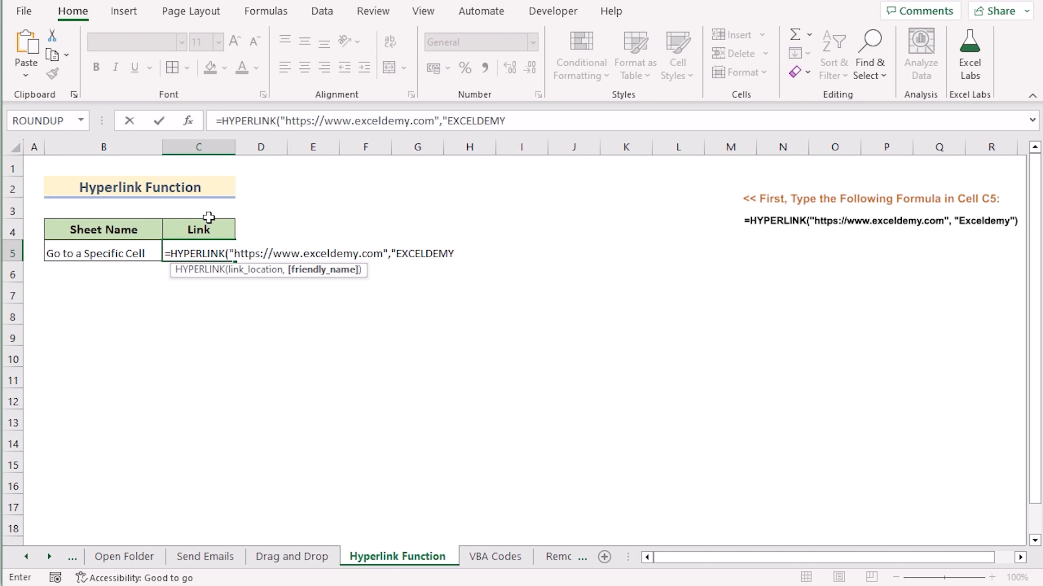
pyautogui.write(')')
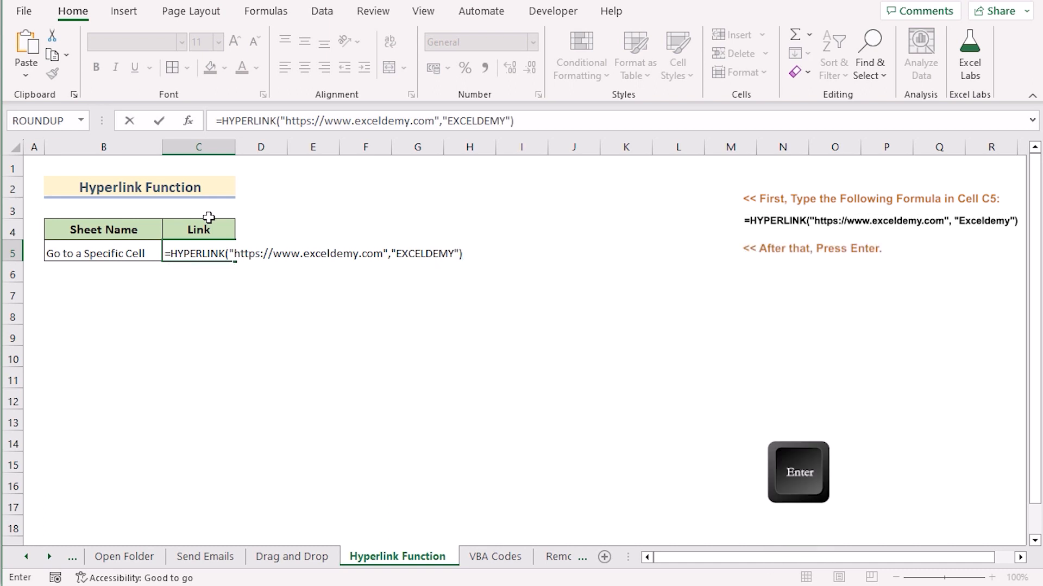
pyautogui.press('Return')
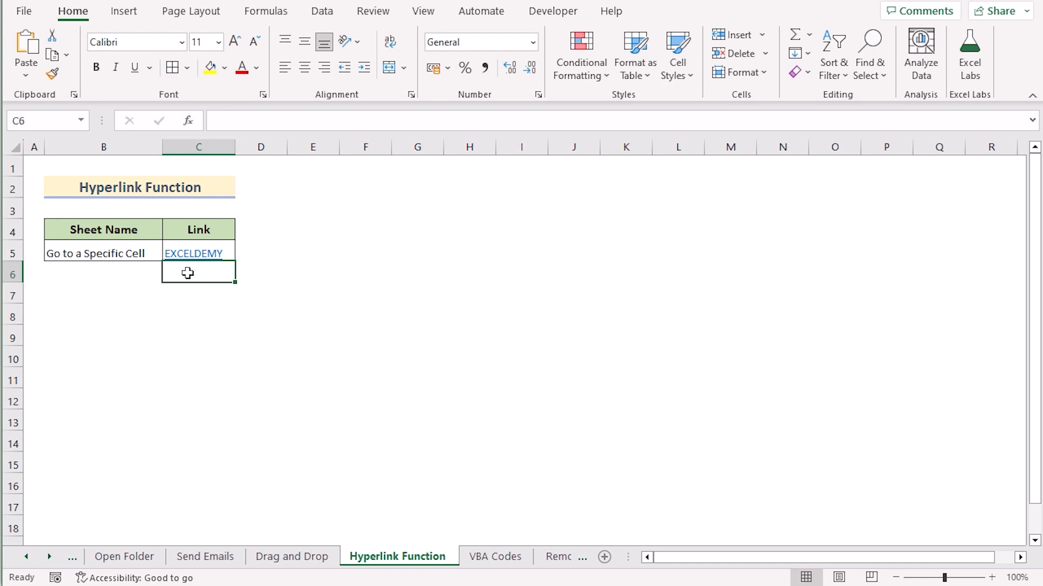
pyautogui.click(270, 266)
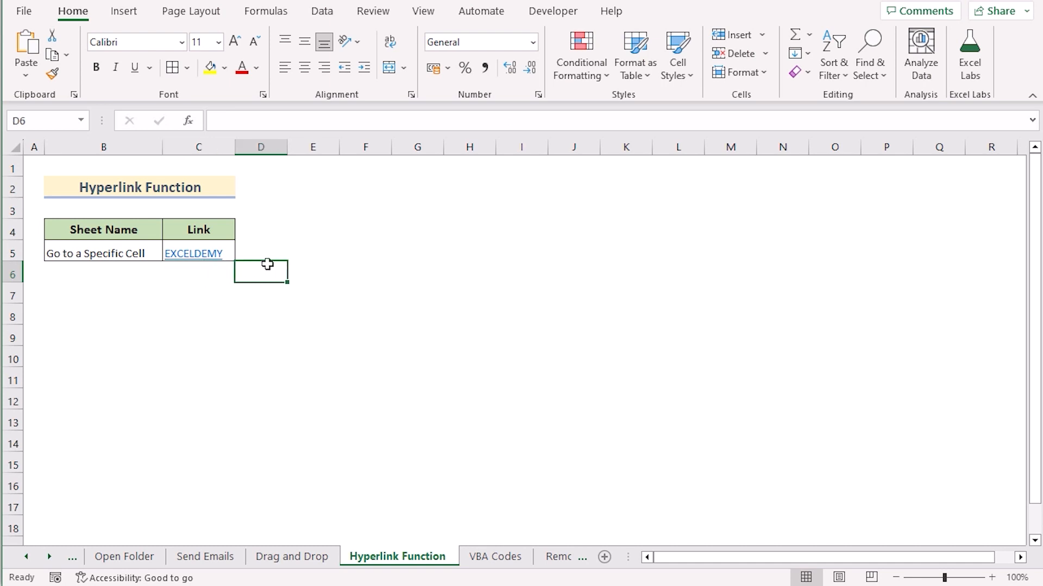
pyautogui.click(205, 262)
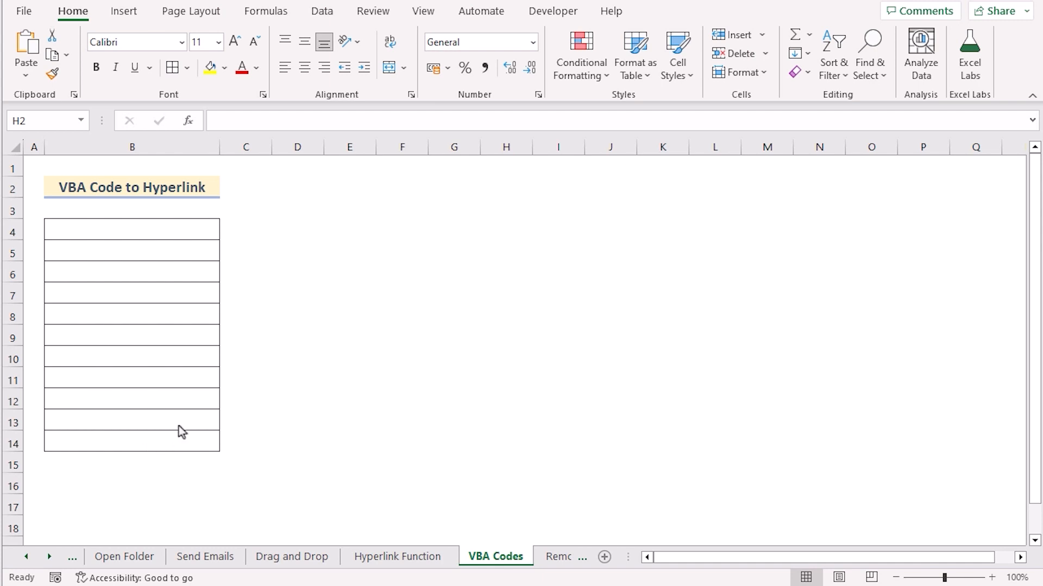
# Step: With cell B4 of the VBA Codes sheet selected, insert a new module in the Visual Basic editor and enlarge its code window
pyautogui.click(133, 230)
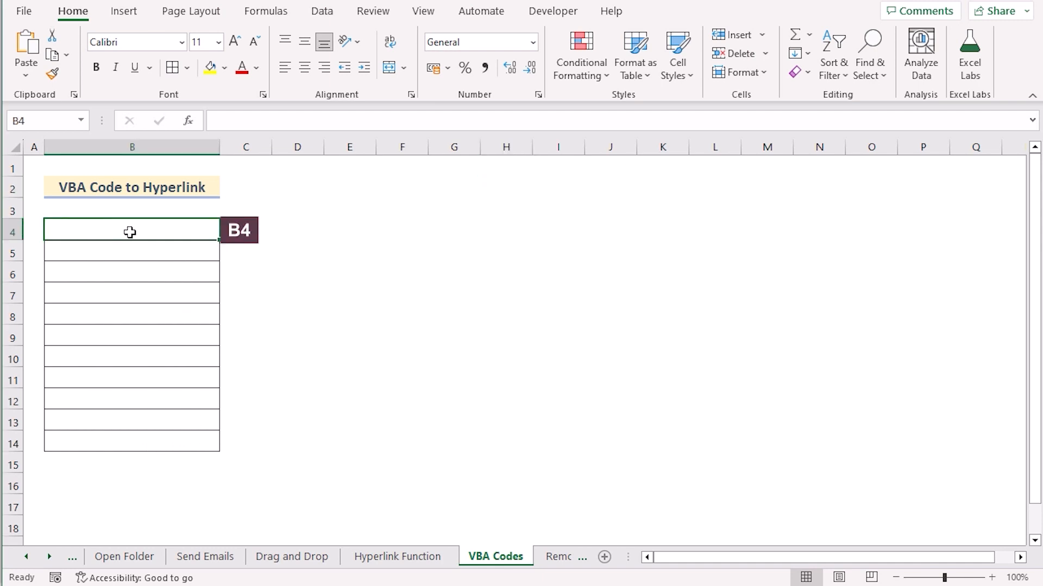
pyautogui.click(569, 13)
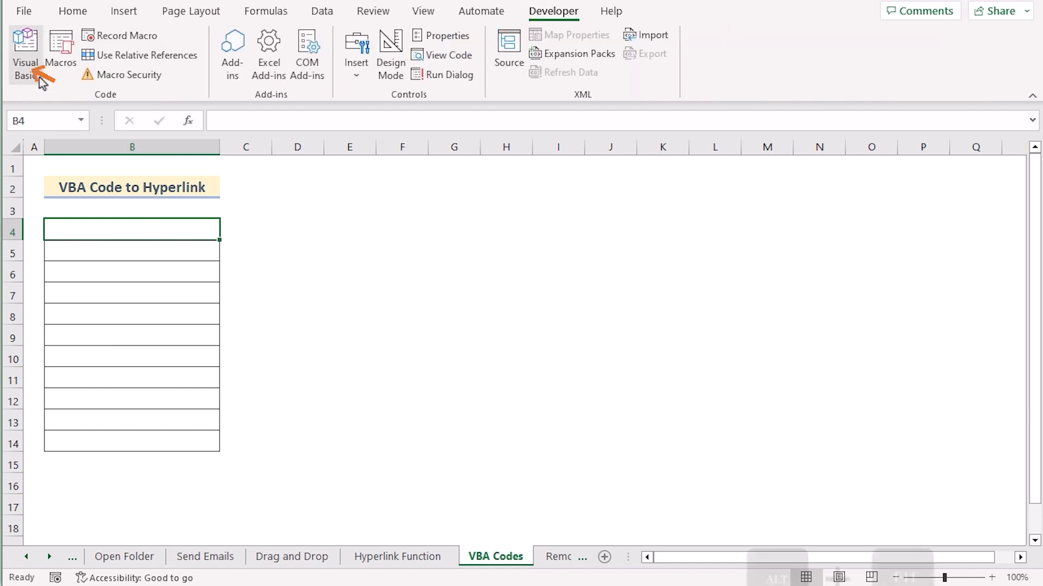
pyautogui.click(37, 79)
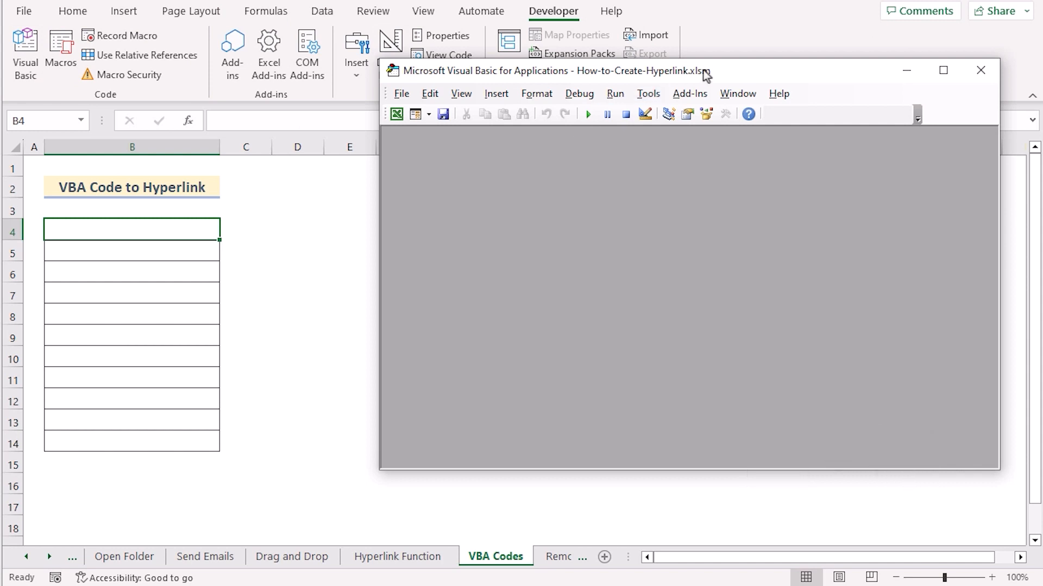
pyautogui.click(496, 94)
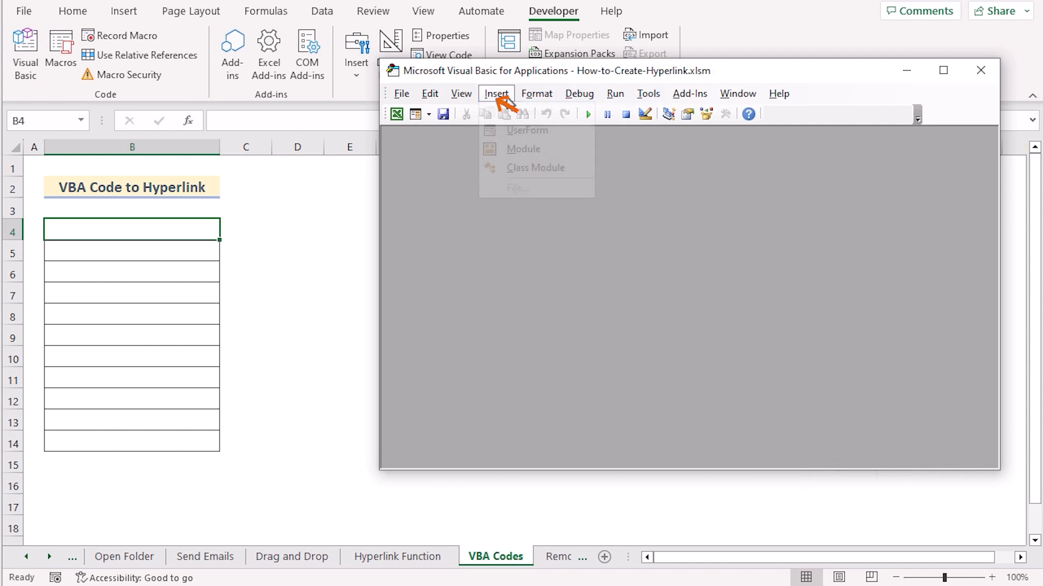
pyautogui.click(554, 148)
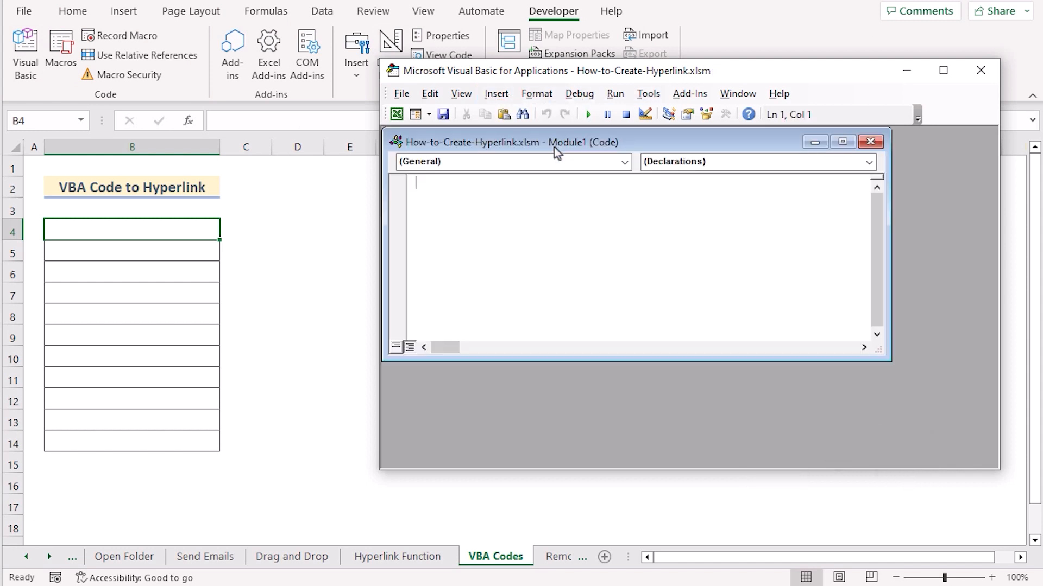
pyautogui.moveTo(701, 357); pyautogui.dragTo(701, 460)
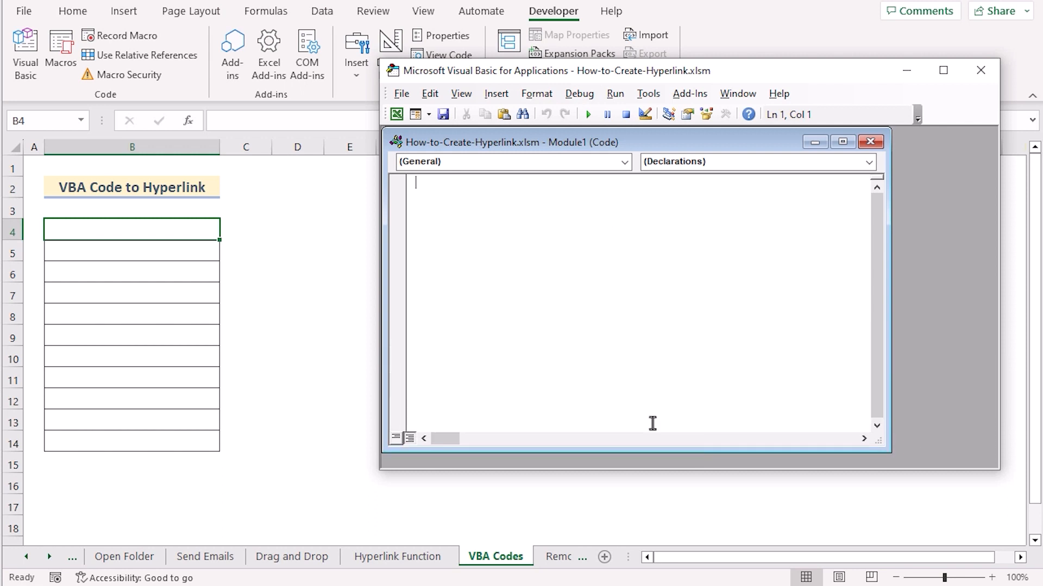
# Step: Copy the whole Link_multiple_sheets macro from the untitled Notepad file and paste it into the empty Module1 code window
pyautogui.hotkey('alt', 'Tab')
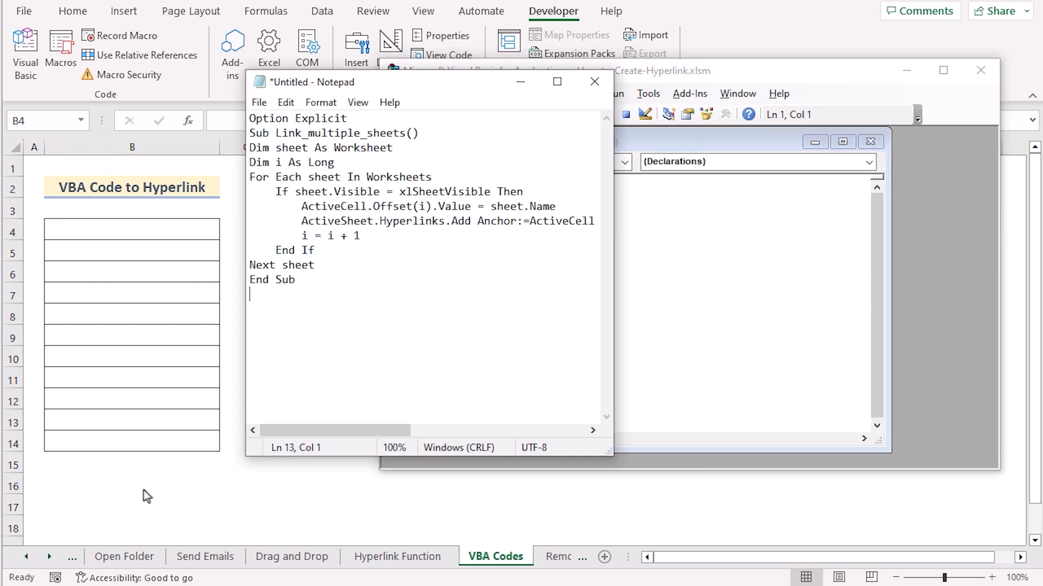
pyautogui.moveTo(301, 290); pyautogui.dragTo(243, 111)
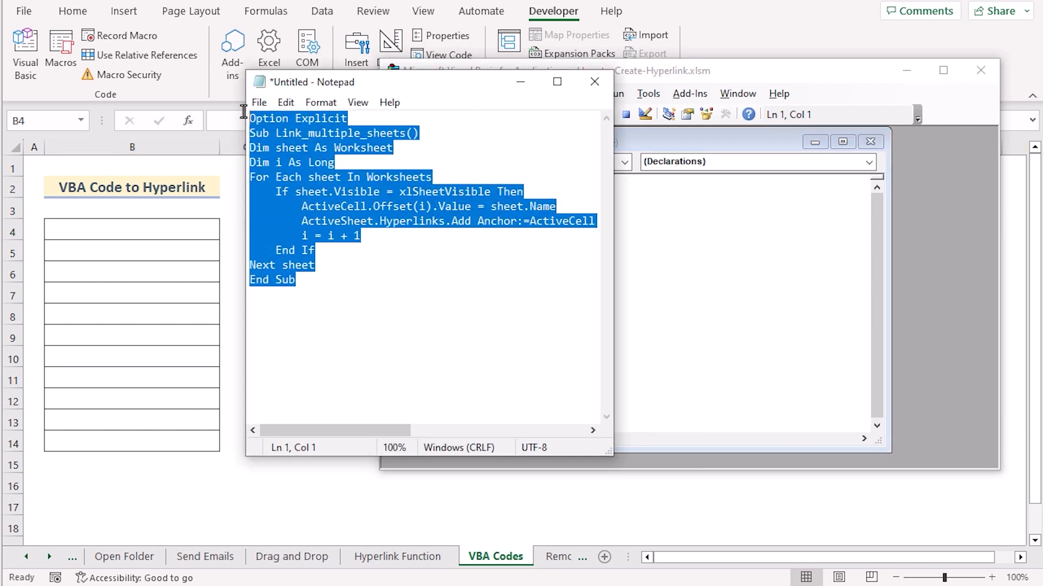
pyautogui.hotkey('ctrl', 'c')
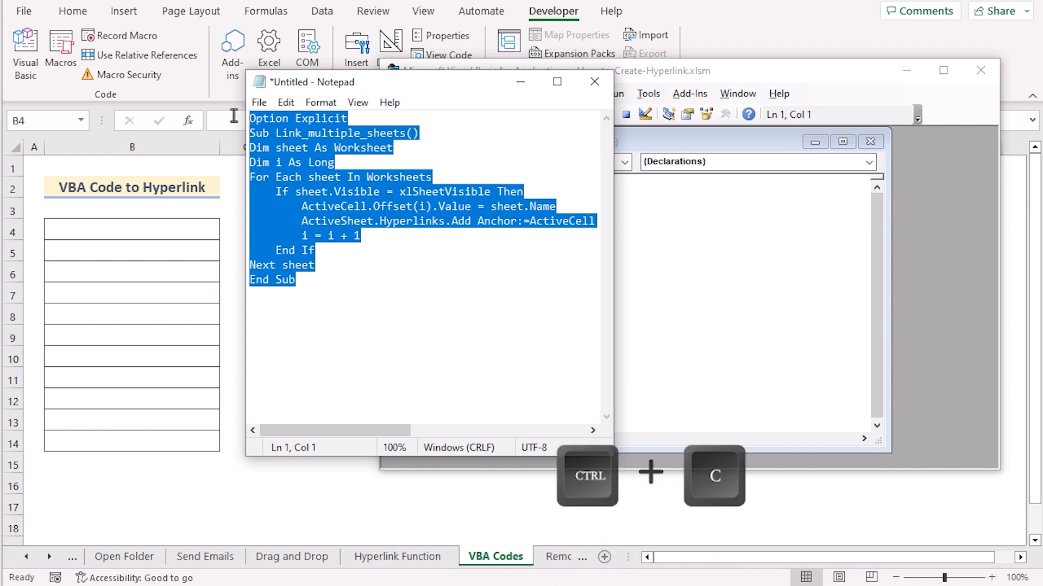
pyautogui.click(513, 82)
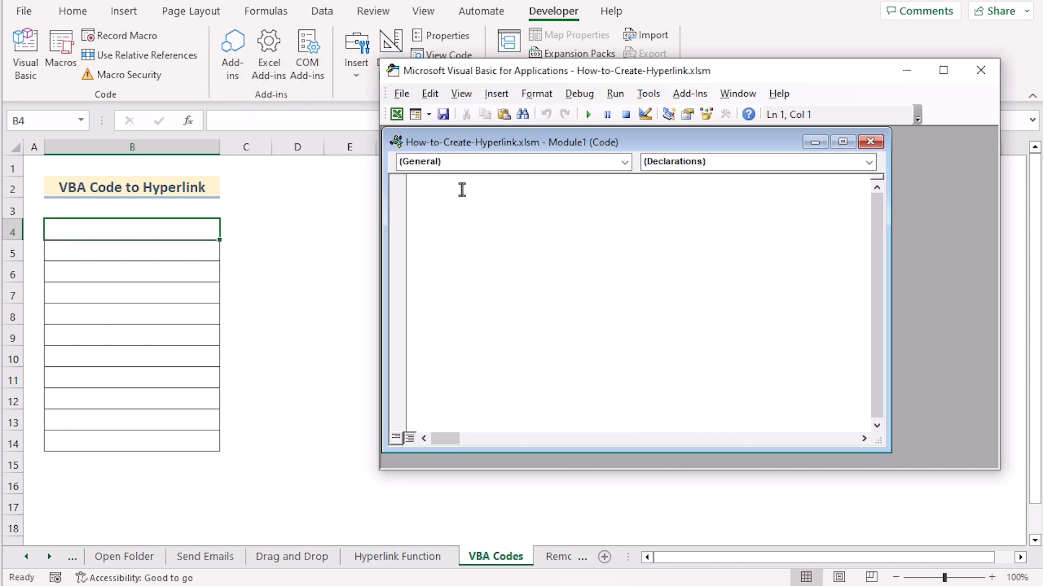
pyautogui.hotkey('ctrl', 'v')
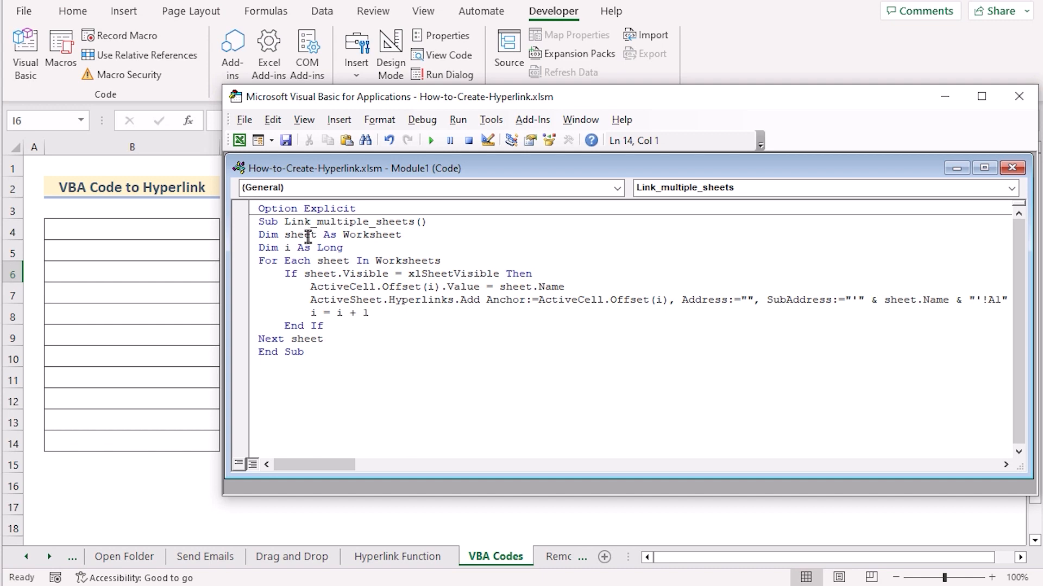
# Step: Examine the Link_multiple_sheets code from Option Explicit through the variable declarations, the For Each loop and the Hyperlinks.Add line to End Sub
pyautogui.moveTo(254, 209); pyautogui.dragTo(361, 210)
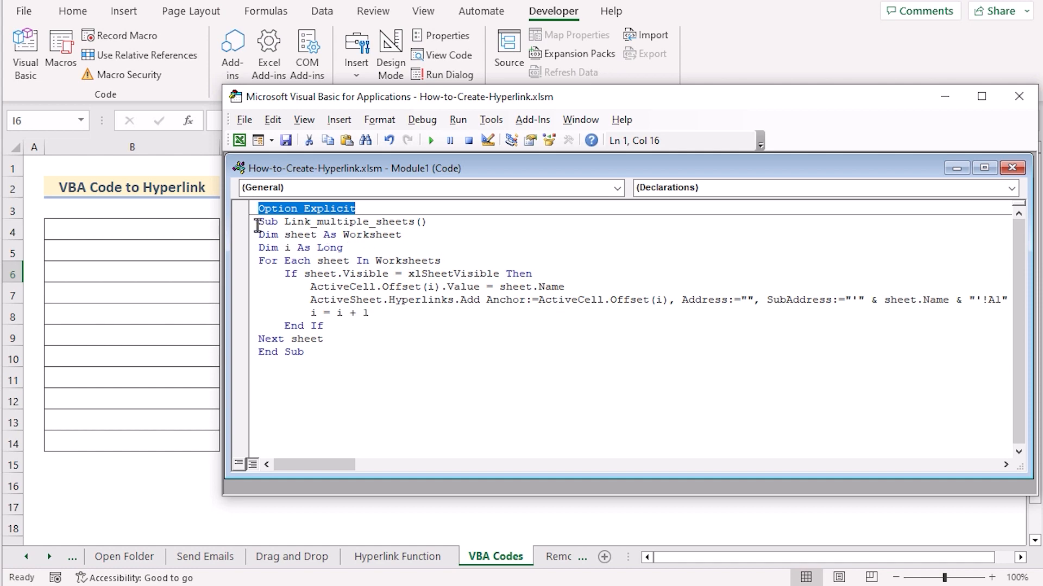
pyautogui.moveTo(257, 224); pyautogui.dragTo(427, 227)
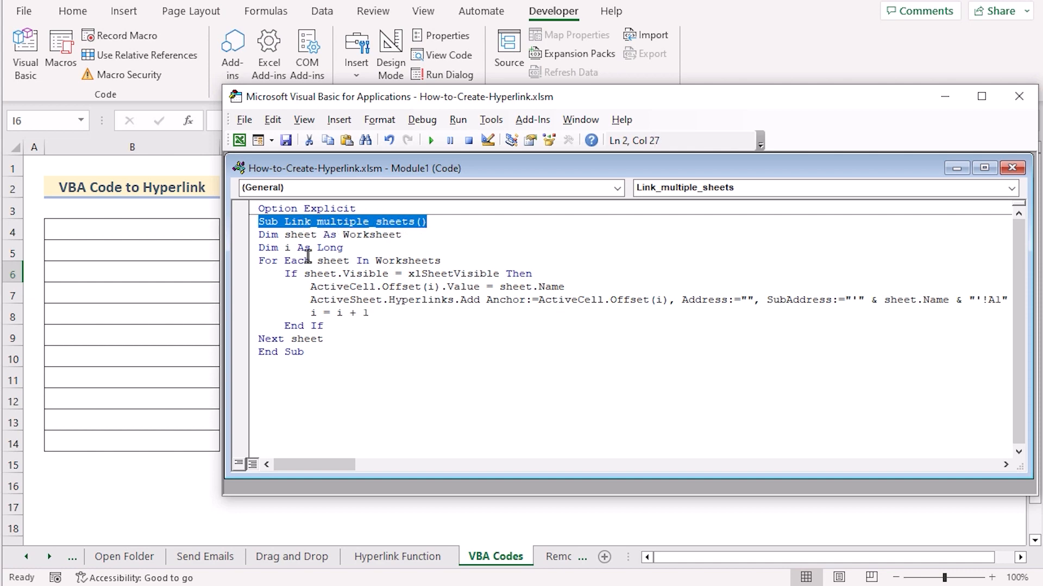
pyautogui.moveTo(257, 235); pyautogui.dragTo(347, 247)
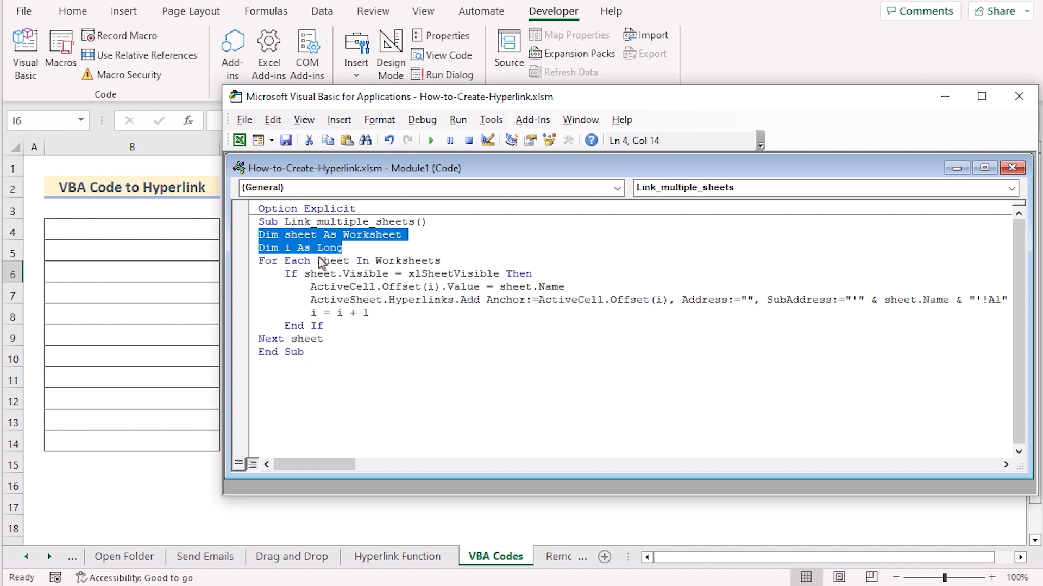
pyautogui.click(254, 286)
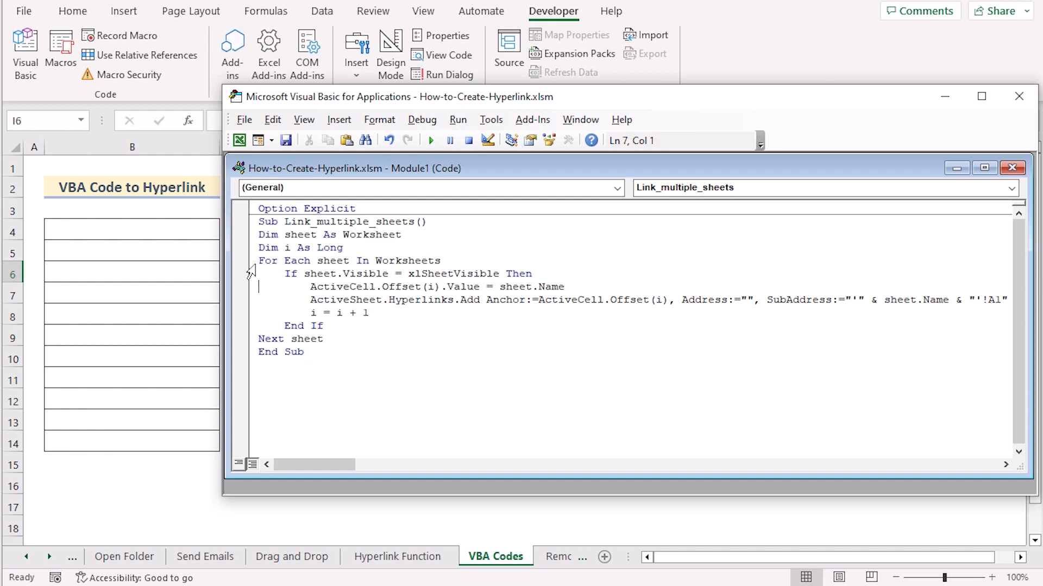
pyautogui.moveTo(258, 261); pyautogui.dragTo(373, 314)
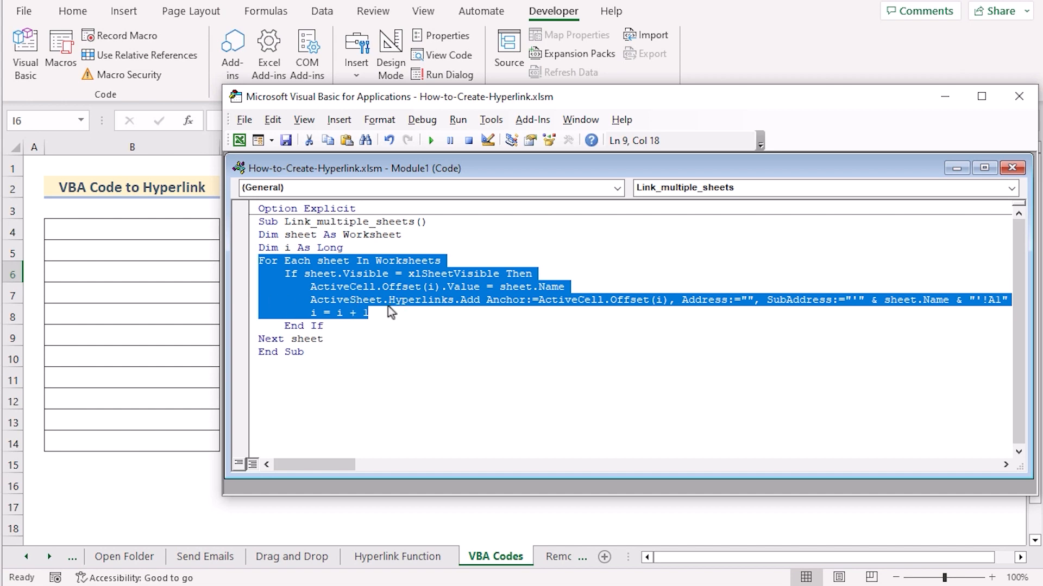
pyautogui.click(342, 288)
pyautogui.moveTo(310, 287); pyautogui.dragTo(565, 290)
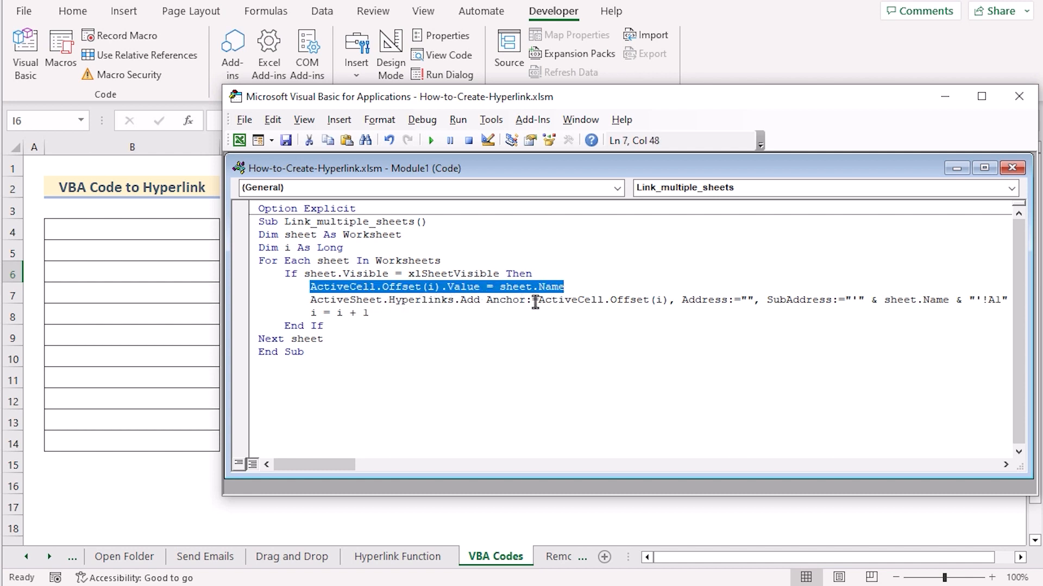
pyautogui.moveTo(301, 306); pyautogui.dragTo(1005, 300)
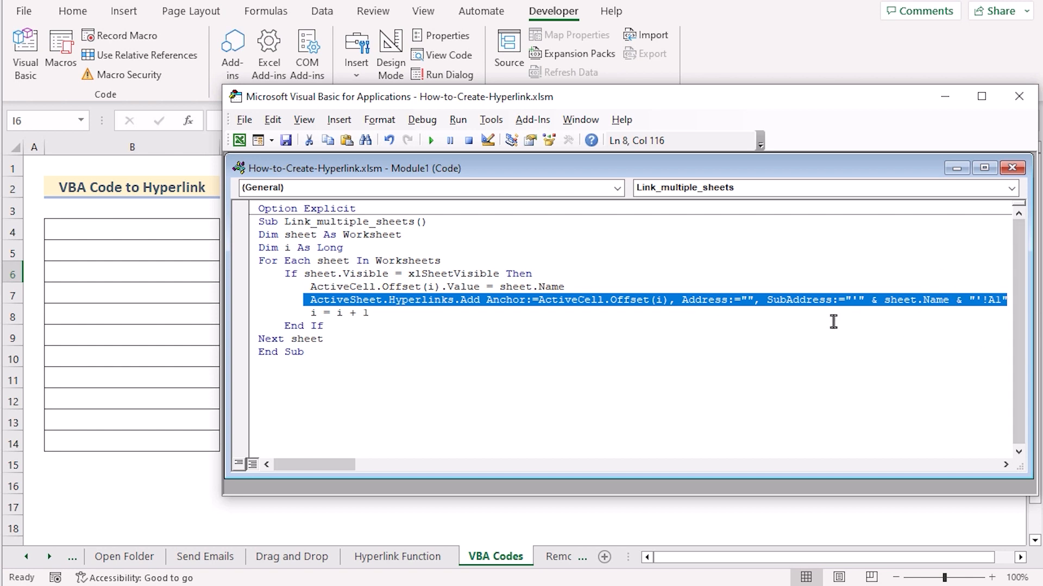
pyautogui.moveTo(374, 312); pyautogui.dragTo(244, 309)
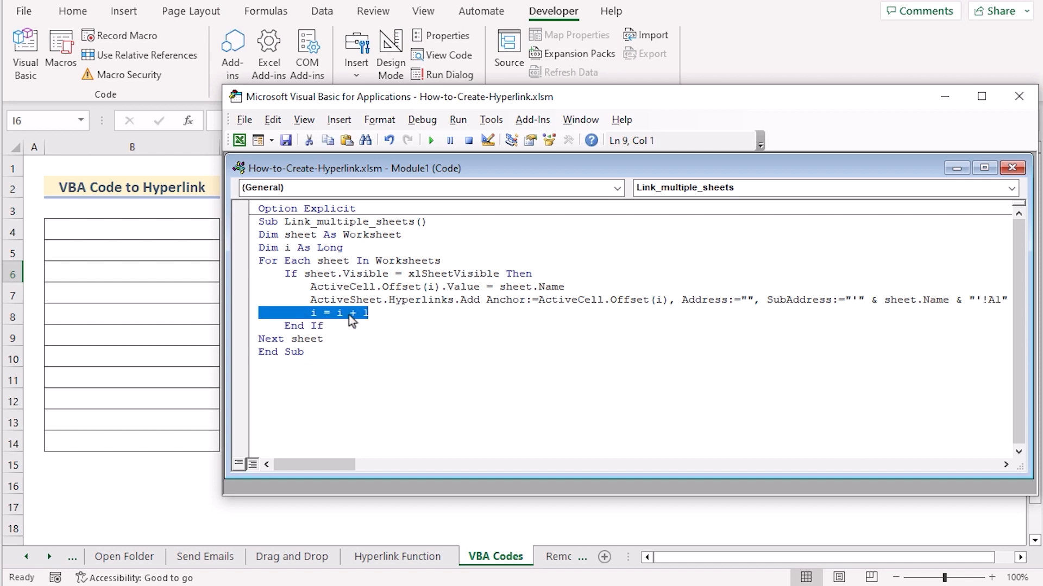
pyautogui.moveTo(1011, 300); pyautogui.dragTo(975, 300)
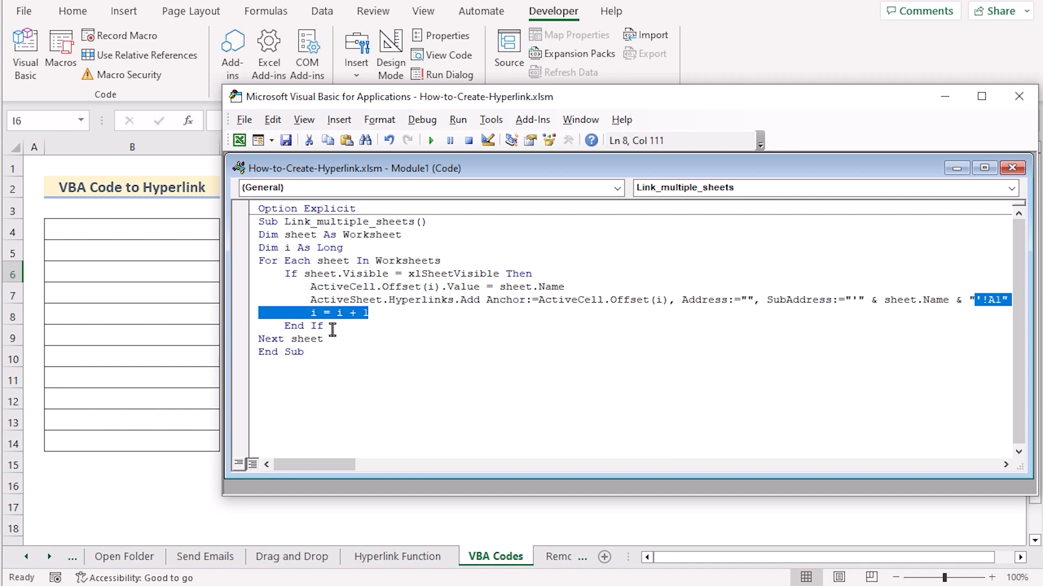
pyautogui.moveTo(332, 332); pyautogui.dragTo(245, 341)
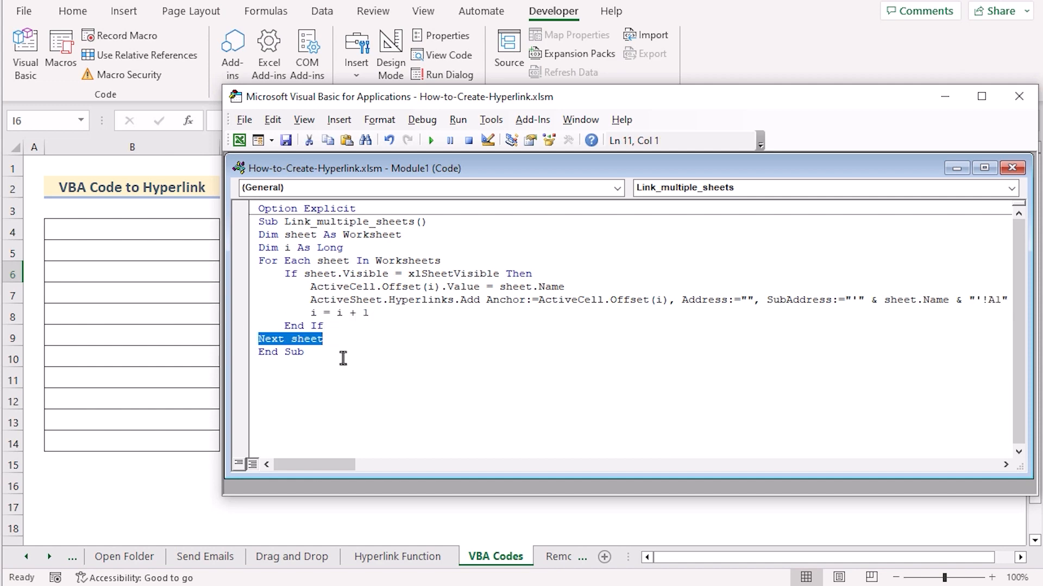
pyautogui.moveTo(302, 312); pyautogui.dragTo(385, 315)
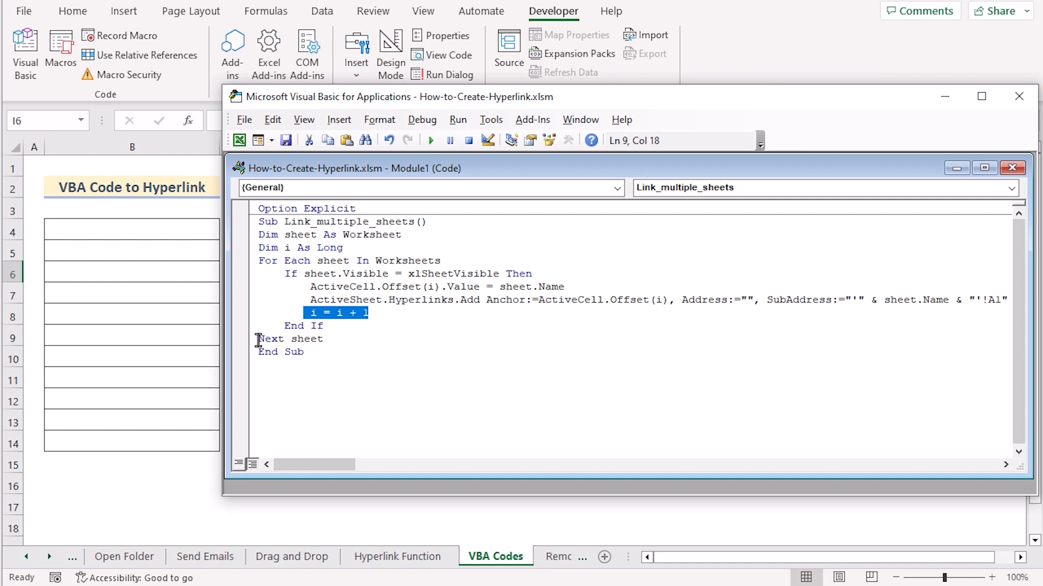
pyautogui.moveTo(258, 340); pyautogui.dragTo(326, 340)
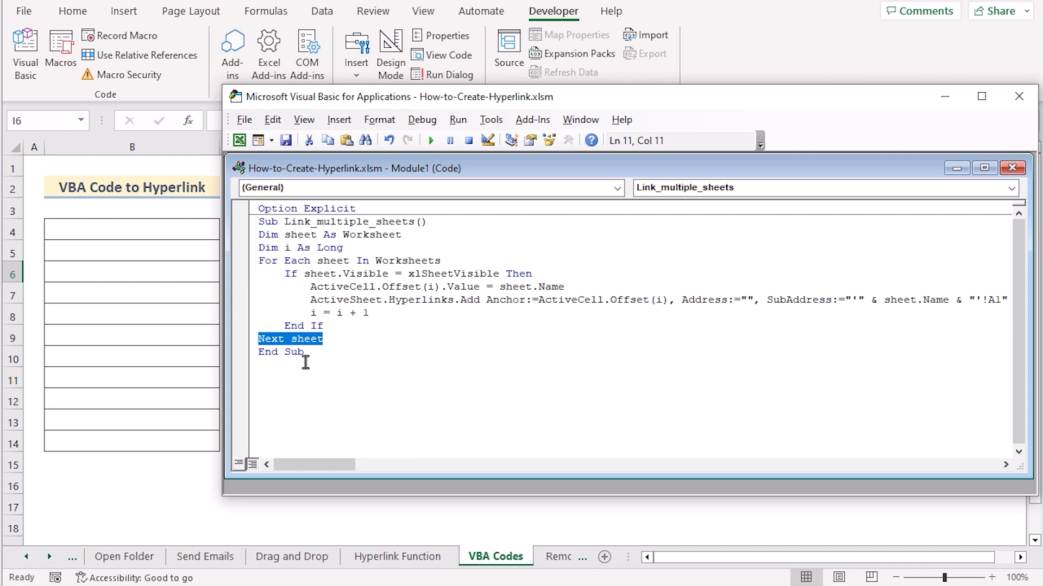
pyautogui.moveTo(305, 353); pyautogui.dragTo(234, 356)
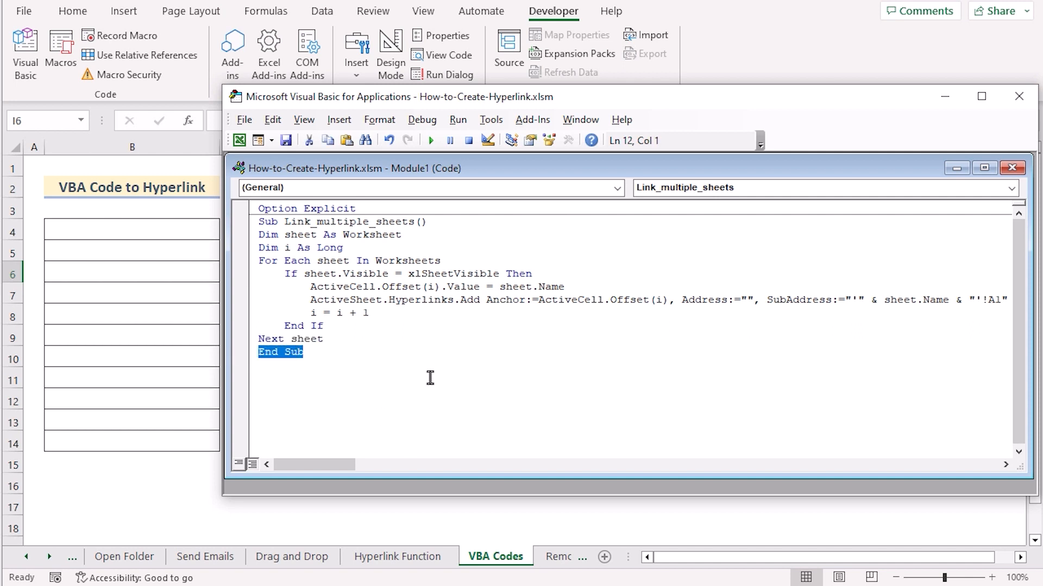
pyautogui.click(417, 361)
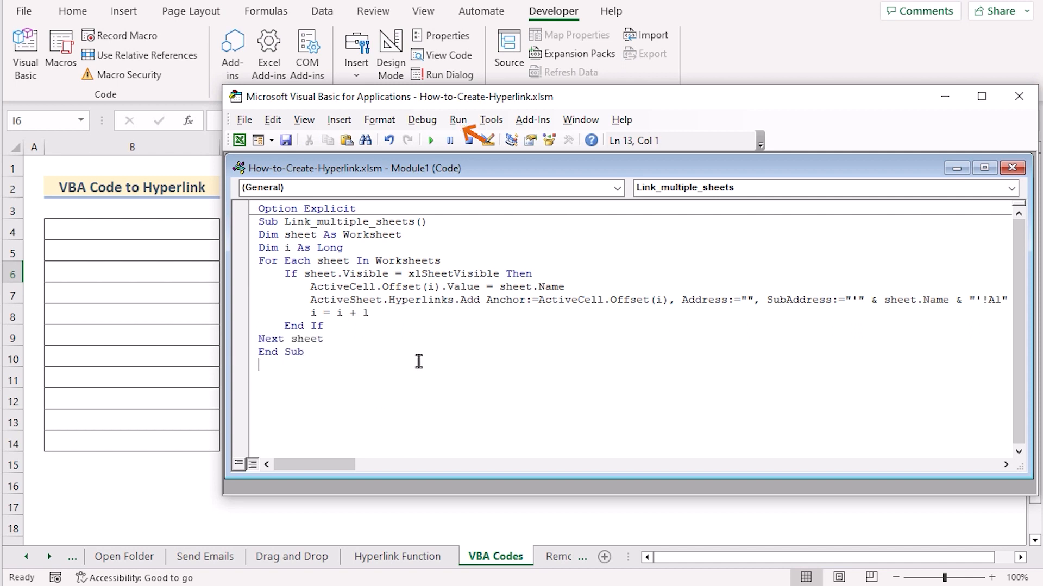
# Step: Run the Link_multiple_sheets macro, minimize the Visual Basic editor and follow the URL link in cell B5 of the VBA Codes sheet
pyautogui.click(459, 120)
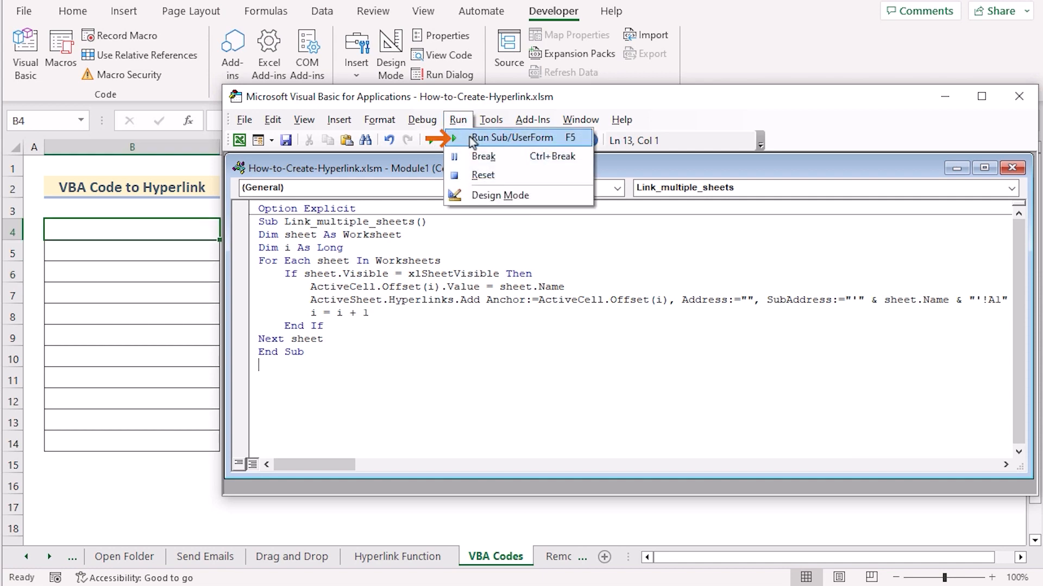
pyautogui.click(470, 133)
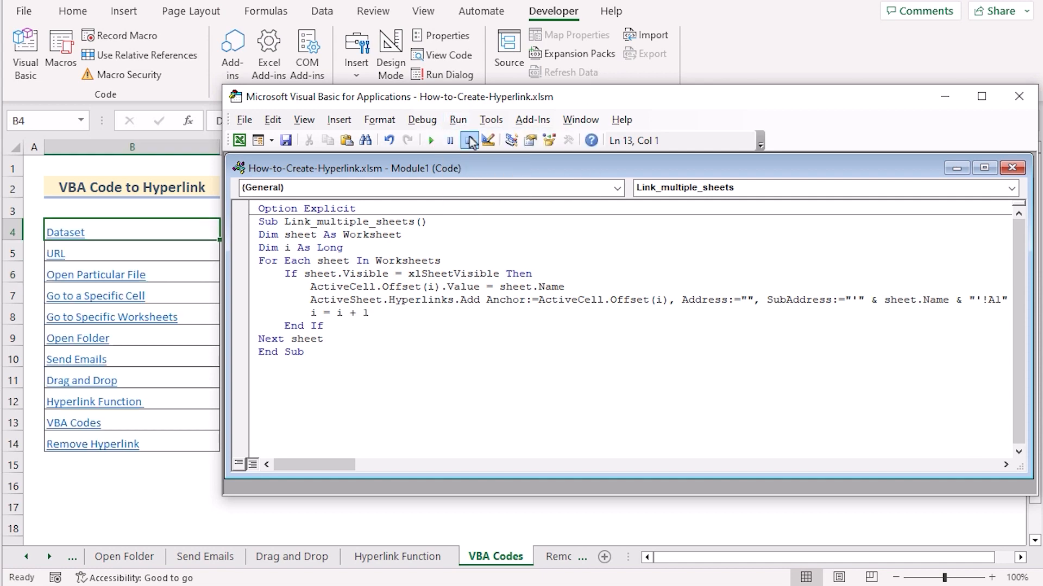
pyautogui.click(944, 96)
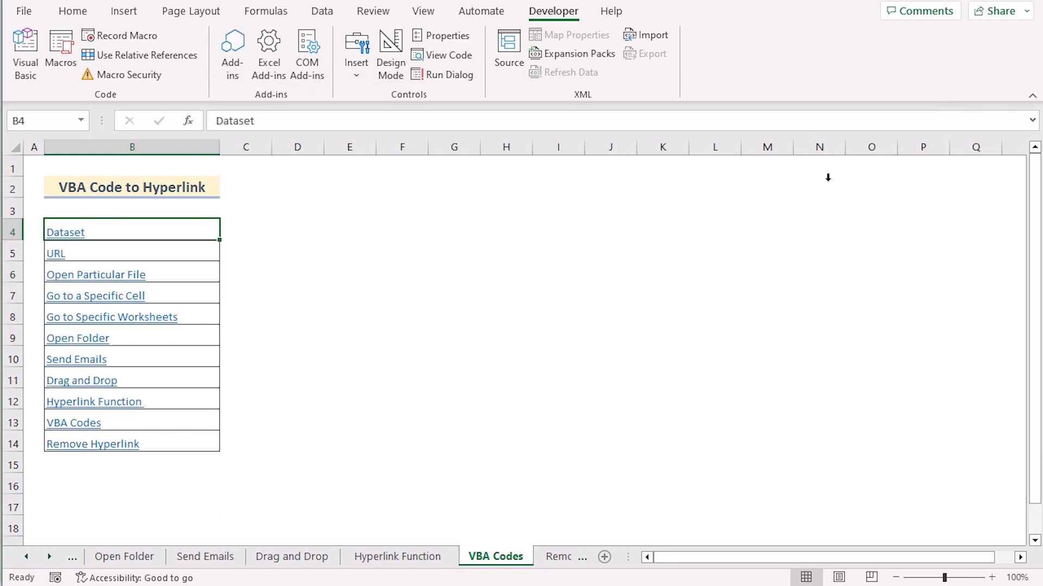
pyautogui.click(55, 254)
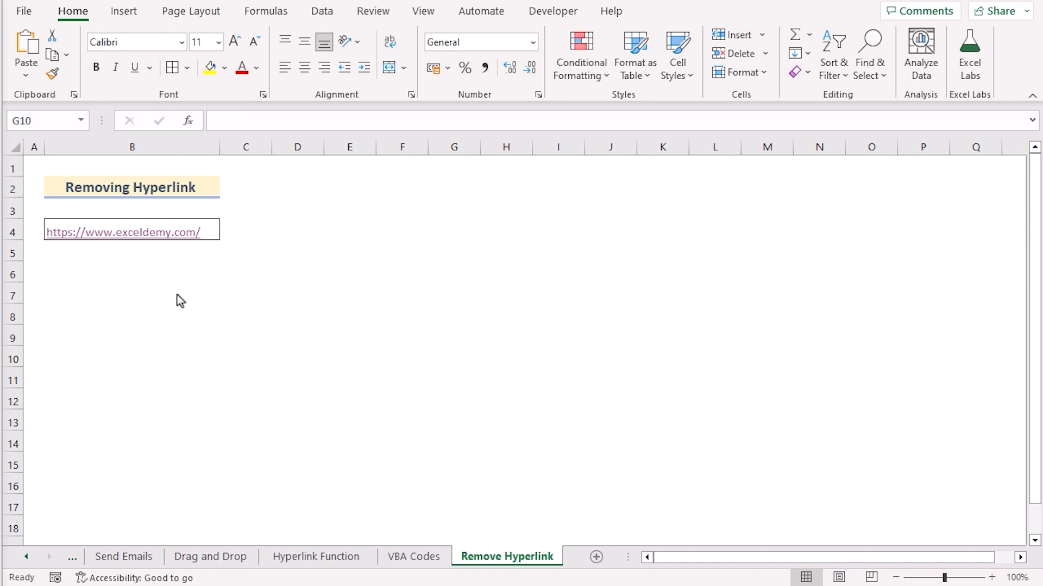
pyautogui.click(217, 236)
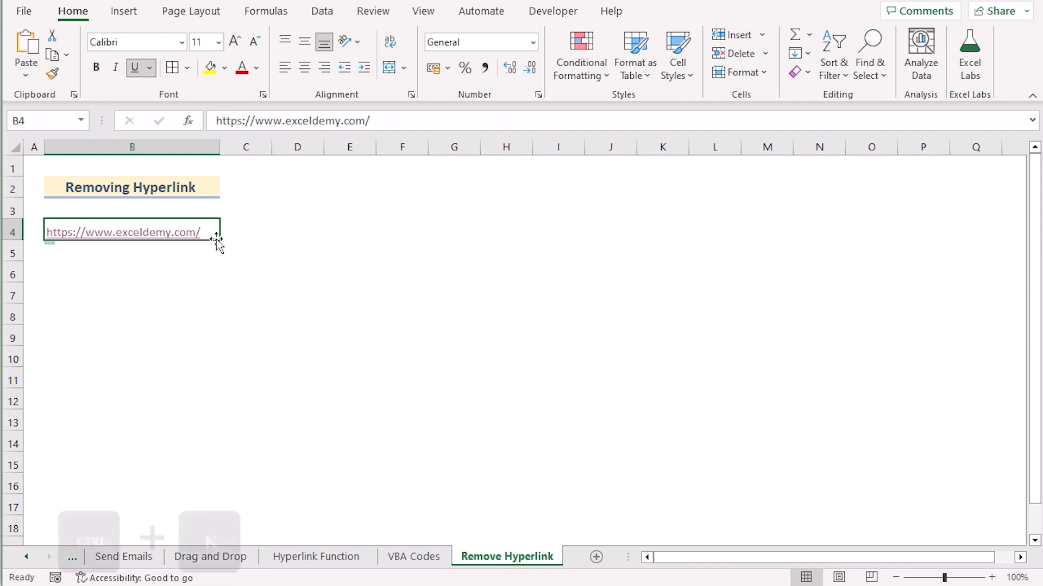
pyautogui.hotkey('ctrl', 'k')
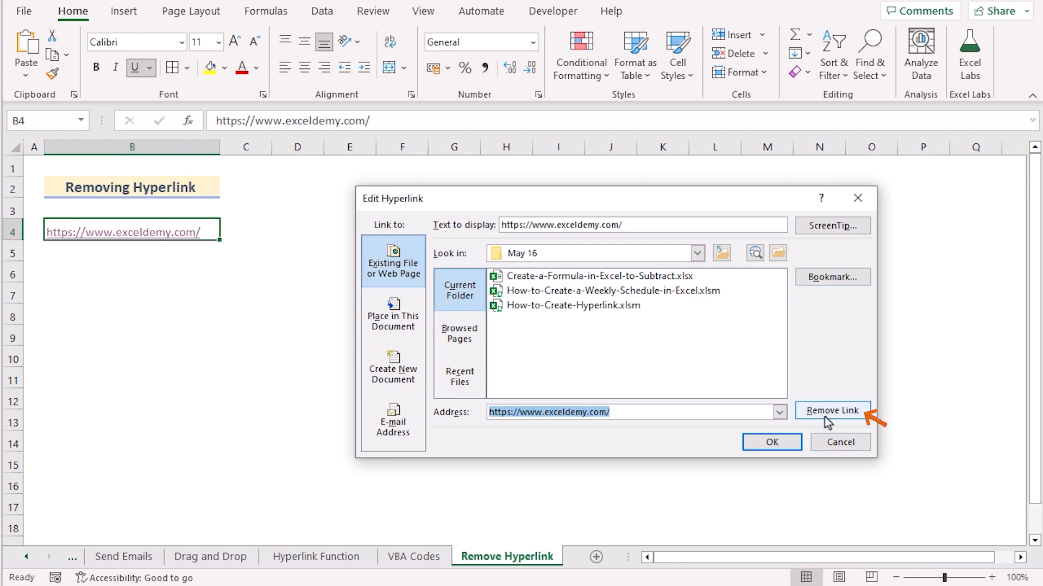
pyautogui.click(850, 413)
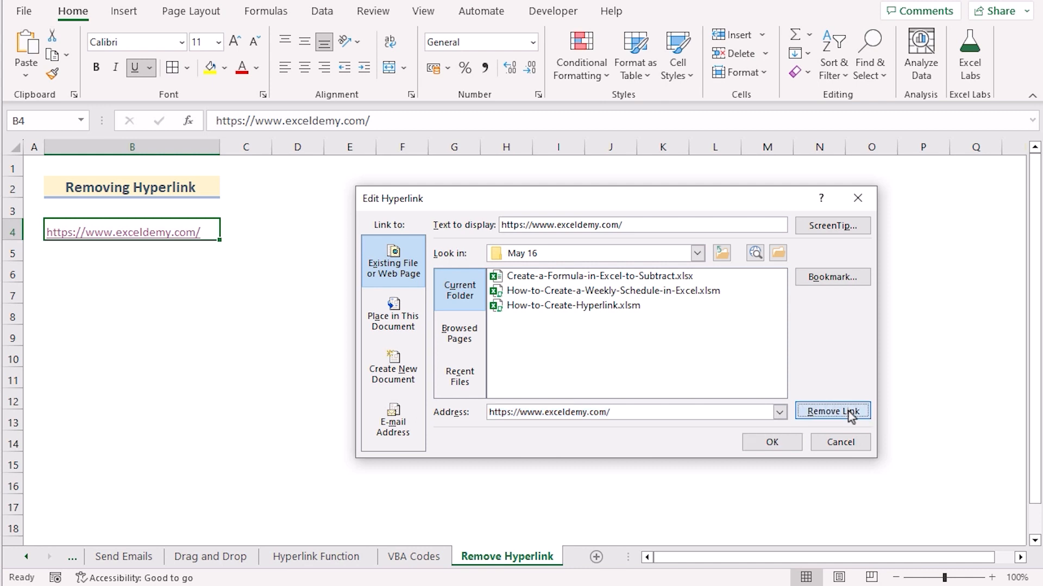